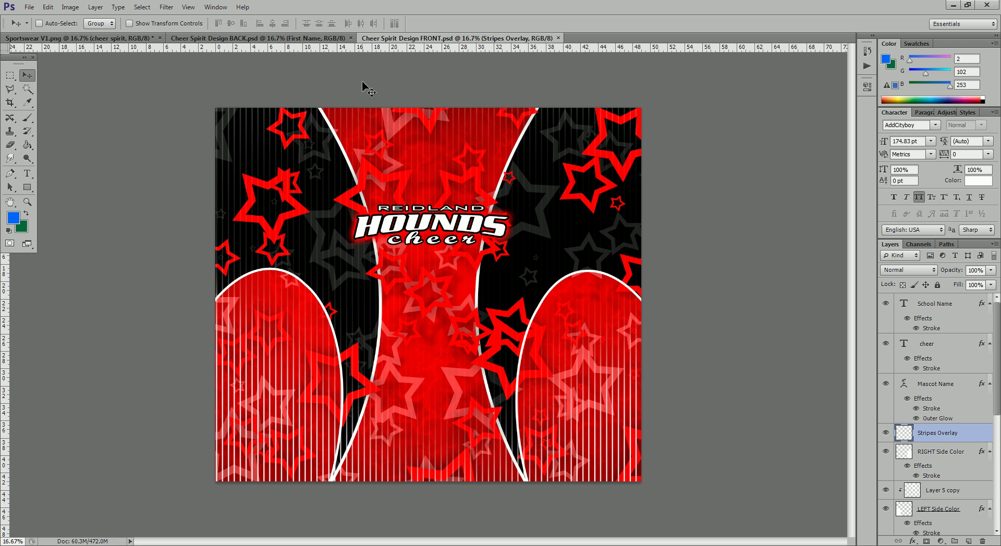
# Compare the FRONT.psd and BACK.psd designs, ending on BACK.psd with the player photo
pyautogui.click(280, 38)
pyautogui.click(384, 38)
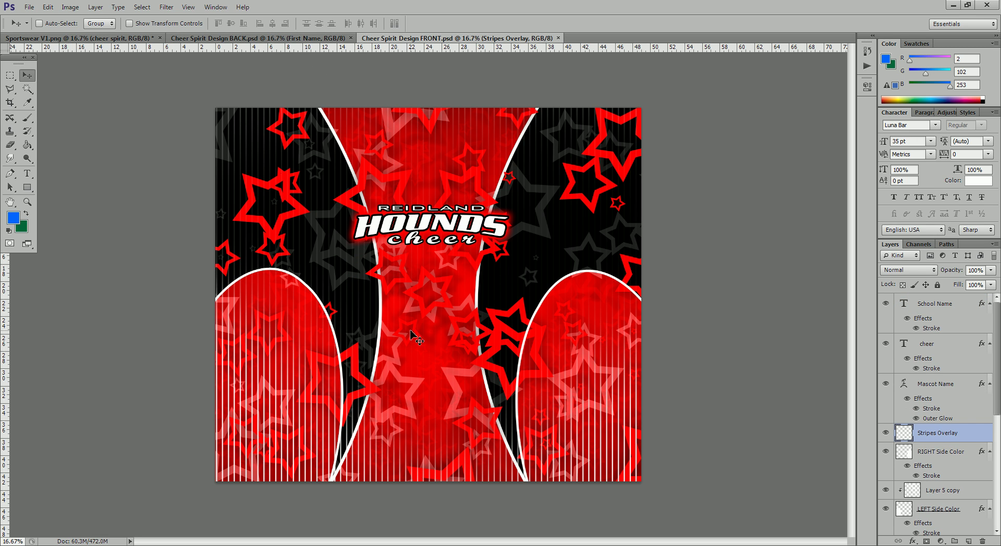
pyautogui.click(321, 39)
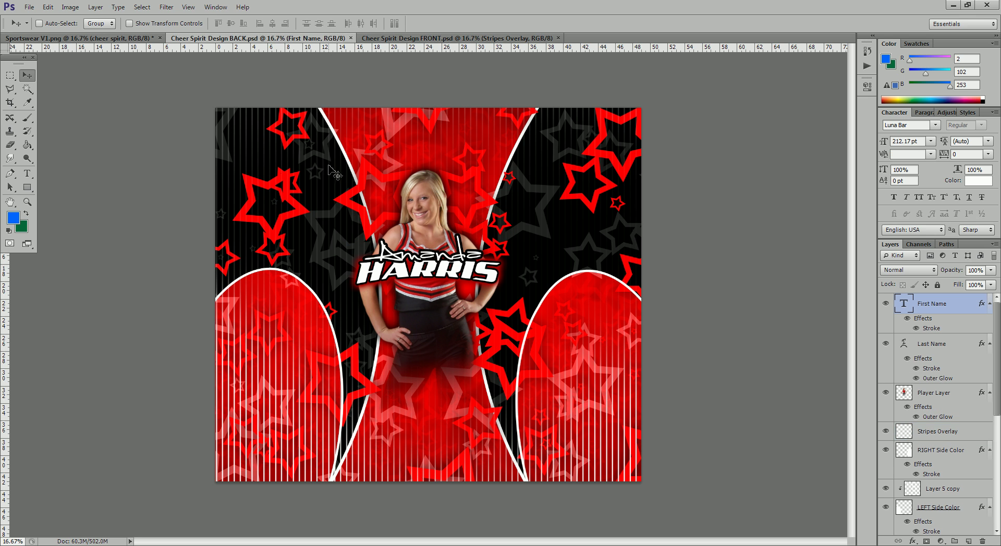
pyautogui.click(469, 39)
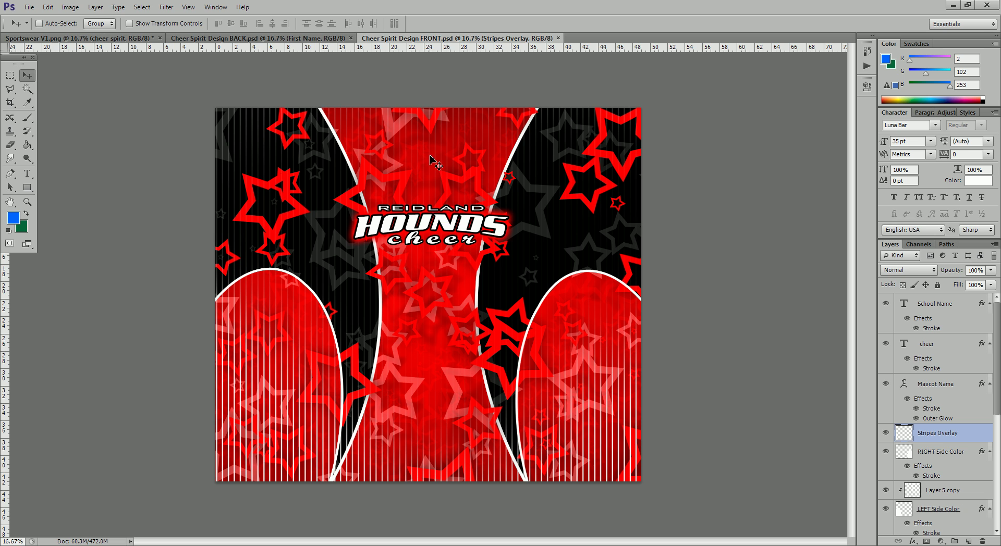
pyautogui.click(308, 38)
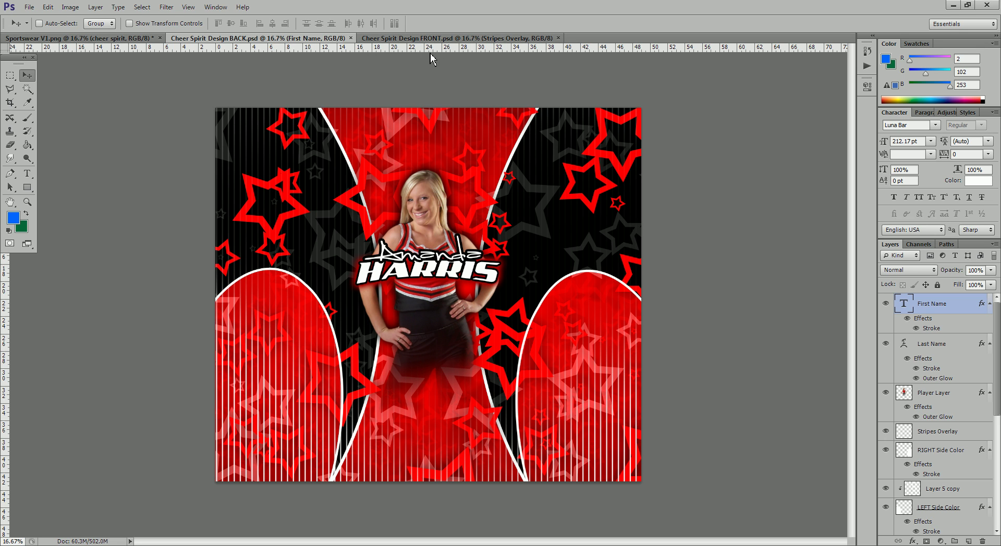
# Add horizontal guides above the player's head and lower down, plus vertical guides either side of centre
pyautogui.moveTo(436, 52); pyautogui.dragTo(441, 170)
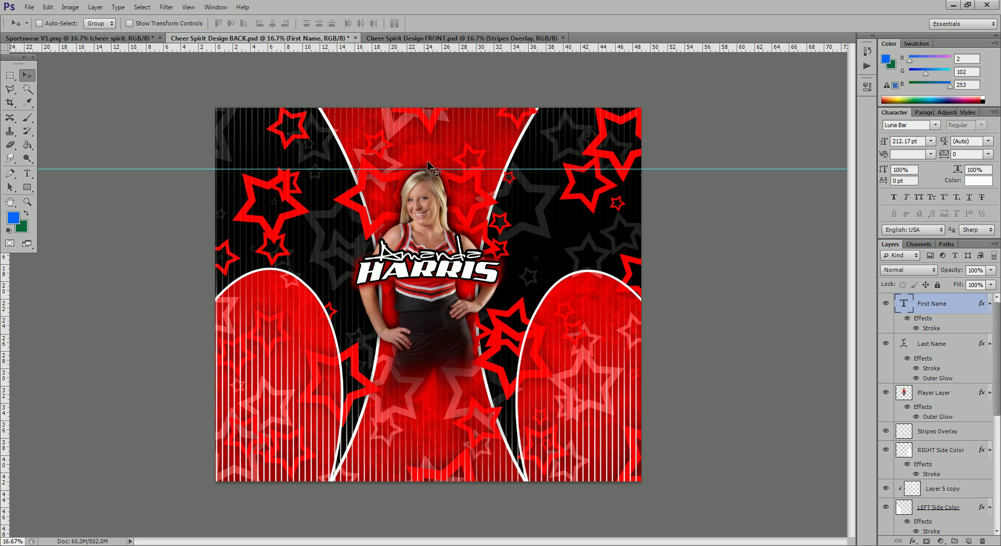
pyautogui.moveTo(448, 58); pyautogui.dragTo(474, 386)
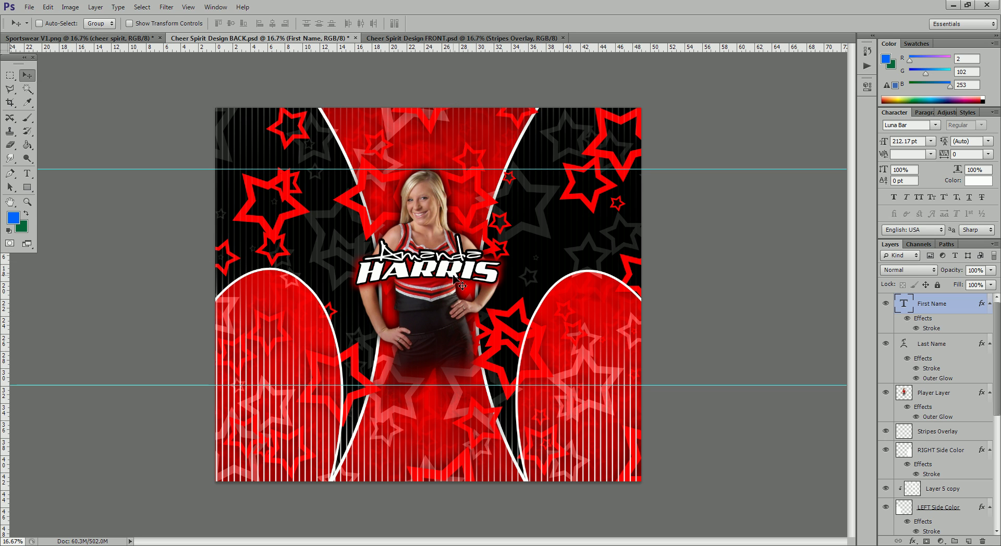
pyautogui.moveTo(58, 304); pyautogui.dragTo(354, 302)
pyautogui.moveTo(9, 304); pyautogui.dragTo(496, 312)
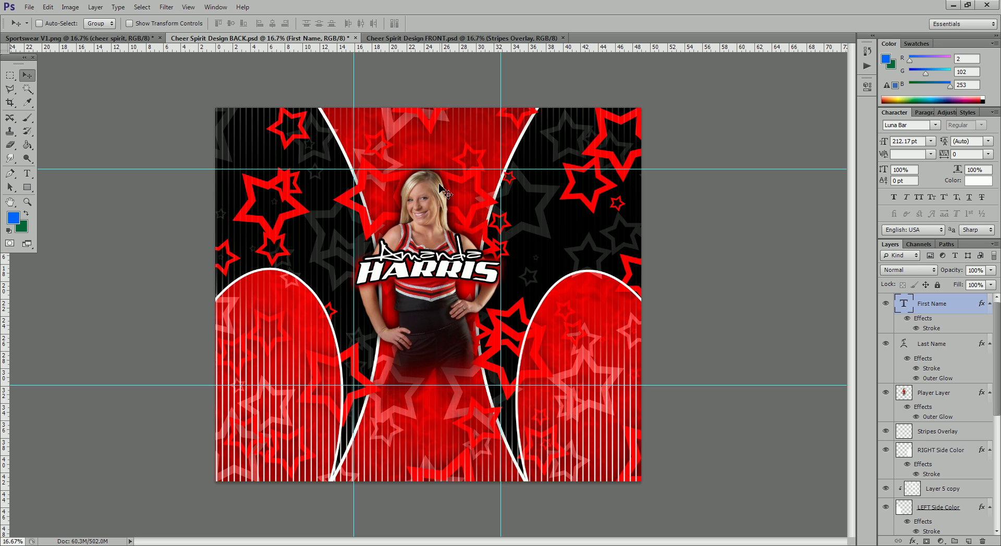
# Select the Player Layer, copy its layer style, and hide the old player photo
pyautogui.rightClick(419, 197)
pyautogui.click(449, 203)
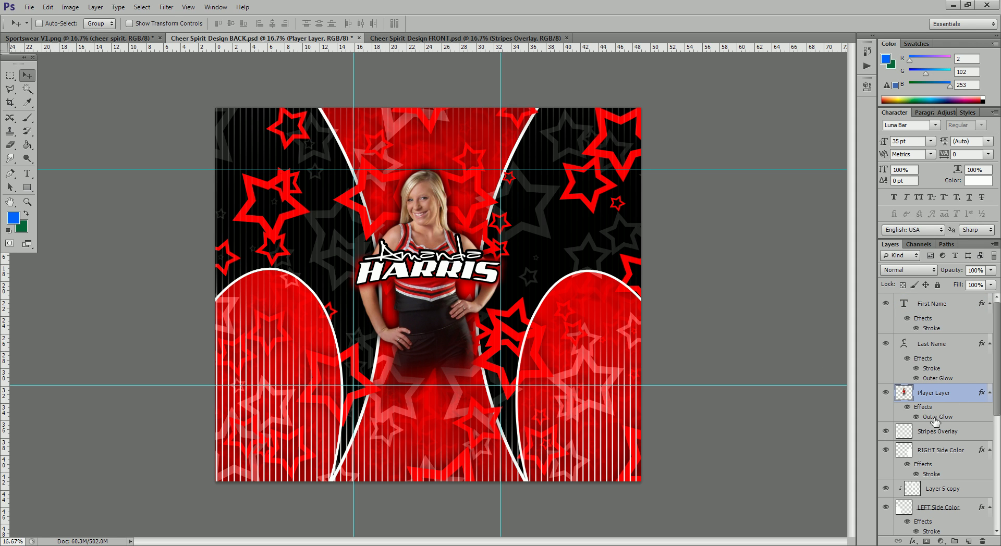
pyautogui.rightClick(961, 396)
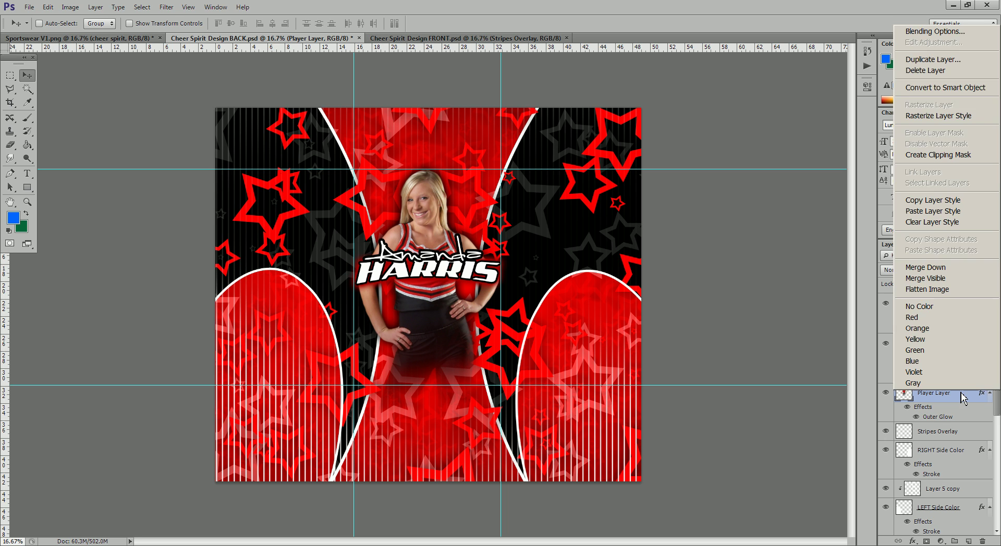
pyautogui.click(958, 205)
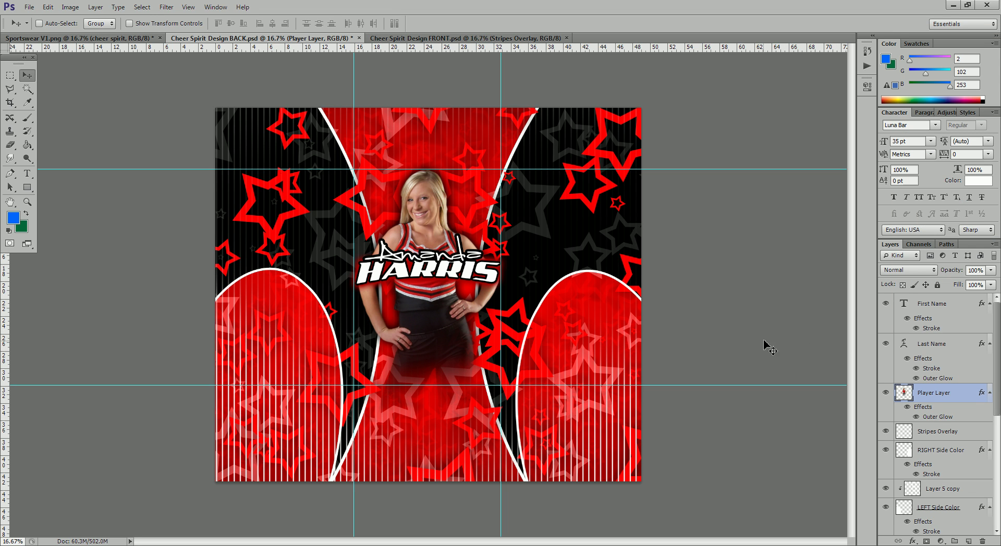
pyautogui.click(885, 396)
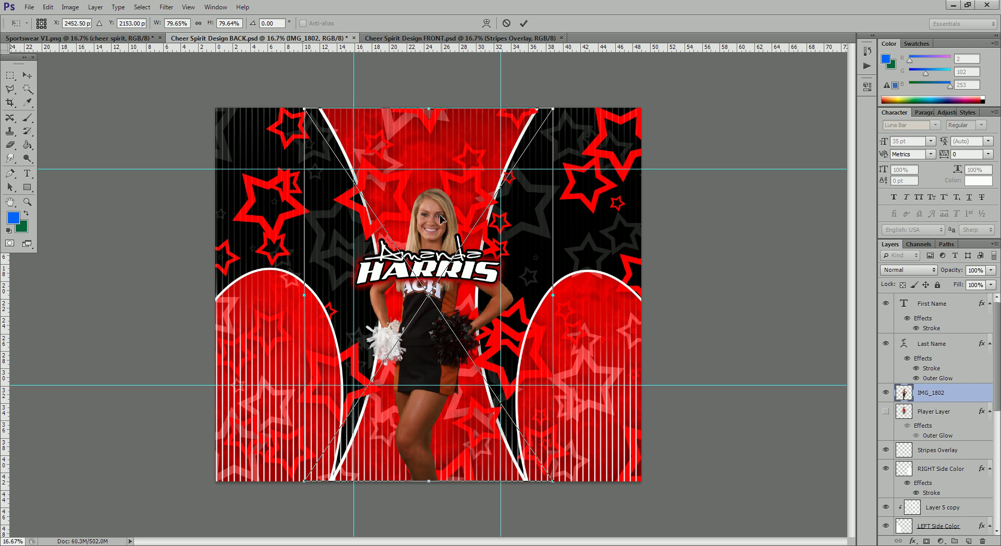
# Scale IMG_1802 to about 67% and centre it between the guides behind the name
pyautogui.moveTo(442, 220); pyautogui.dragTo(451, 160)
pyautogui.moveTo(561, 80); pyautogui.dragTo(533, 112)
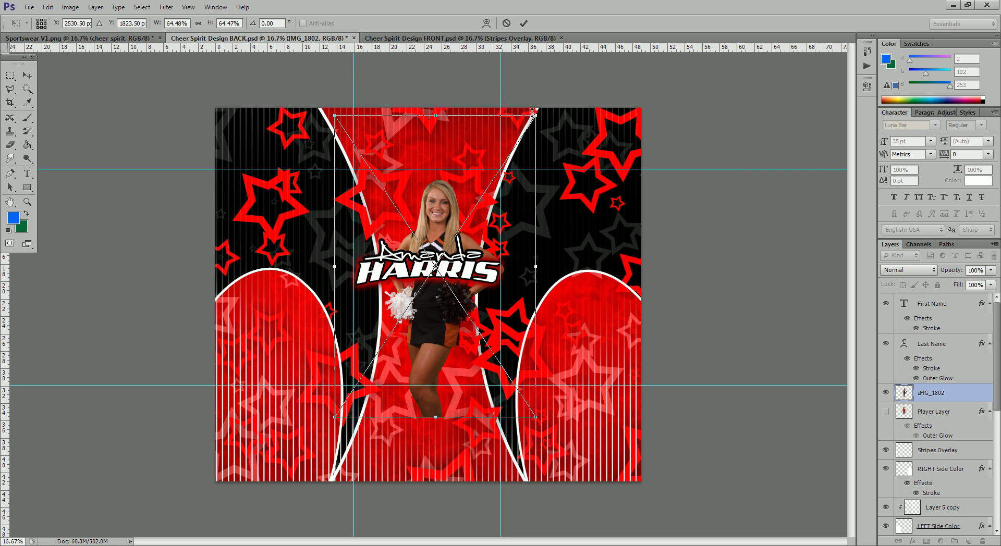
pyautogui.moveTo(454, 204); pyautogui.dragTo(449, 187)
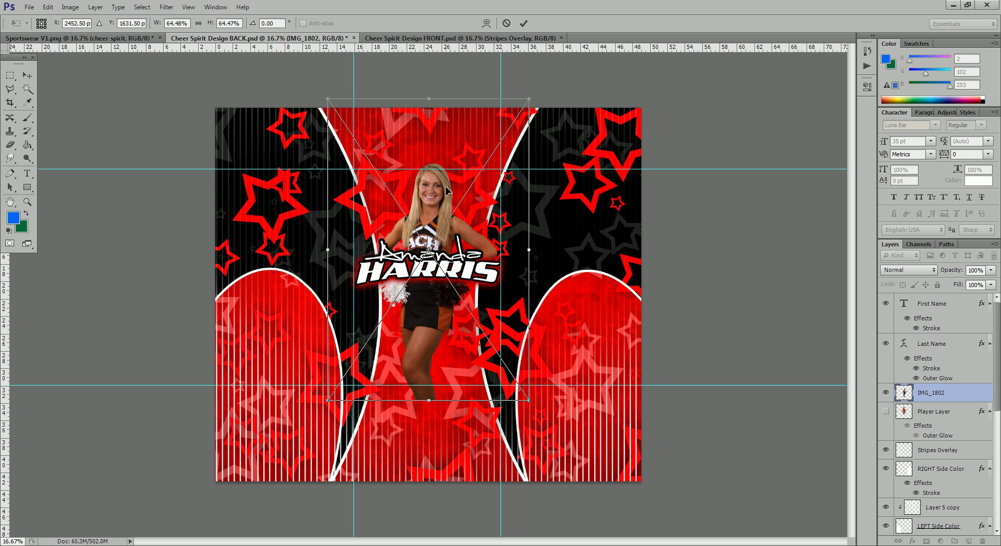
pyautogui.moveTo(532, 99)
pyautogui.mouseDown()
pyautogui.moveTo(525, 105)
pyautogui.moveTo(539, 83)
pyautogui.mouseUp()
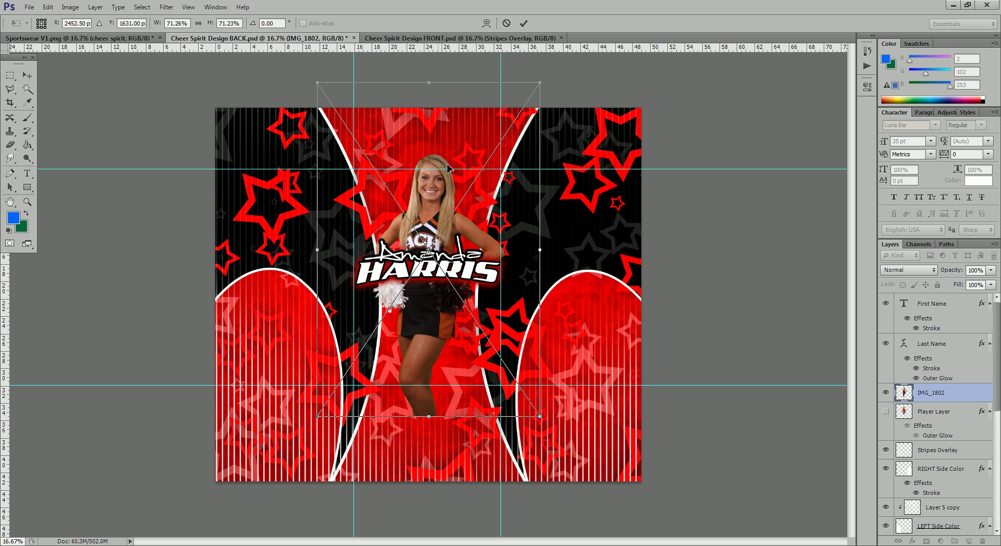
pyautogui.moveTo(440, 203); pyautogui.dragTo(437, 216)
pyautogui.moveTo(542, 434); pyautogui.dragTo(522, 419)
pyautogui.moveTo(435, 195); pyautogui.dragTo(443, 200)
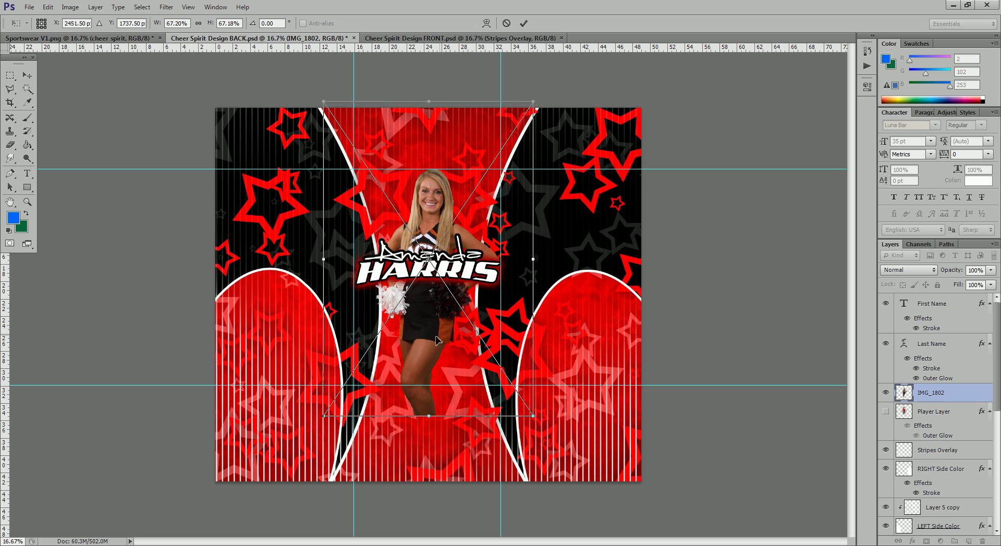
pyautogui.click(524, 23)
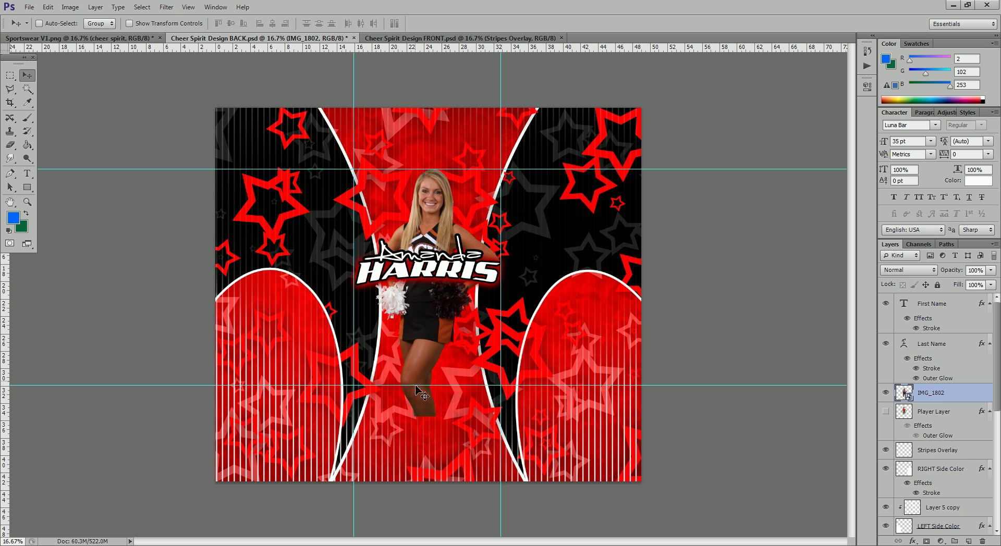
# Rasterize IMG_1802 and erase its lower legs with a 2912 px, 0% hardness eraser
pyautogui.rightClick(959, 392)
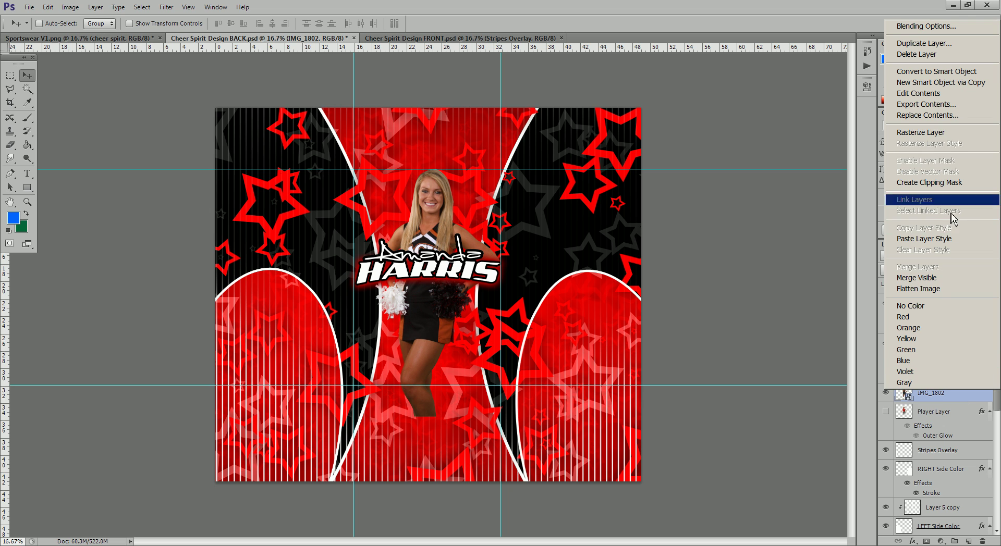
pyautogui.click(944, 134)
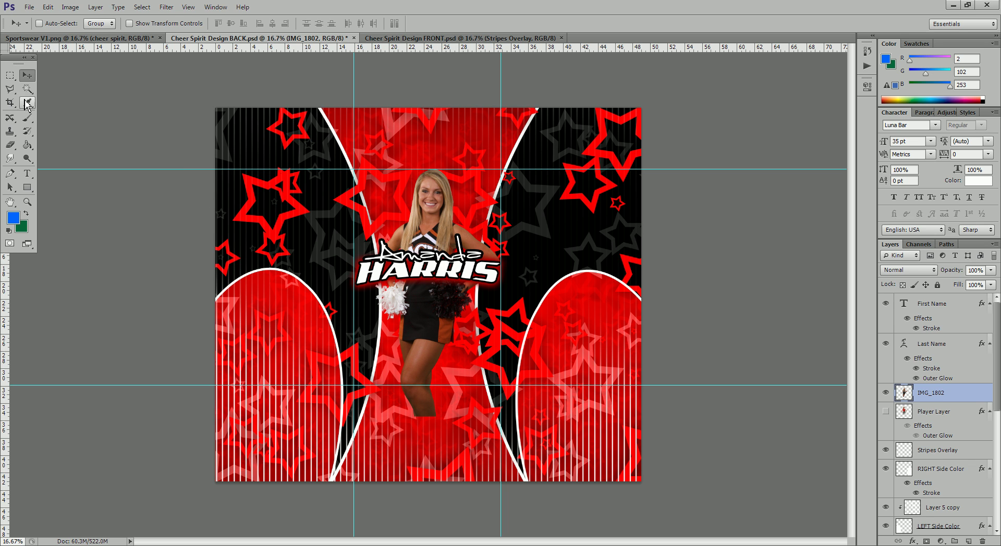
pyautogui.click(10, 145)
pyautogui.rightClick(449, 297)
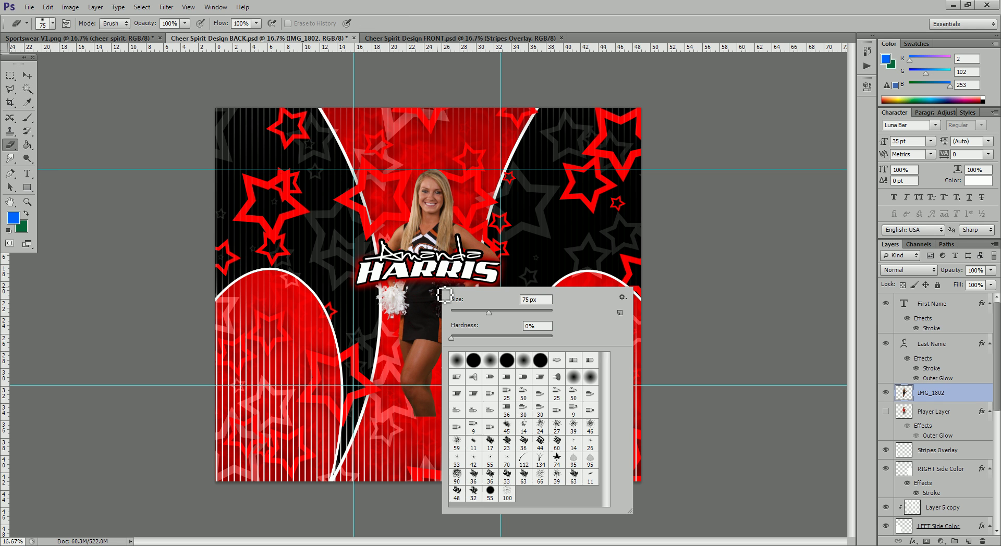
pyautogui.moveTo(492, 315); pyautogui.dragTo(549, 317)
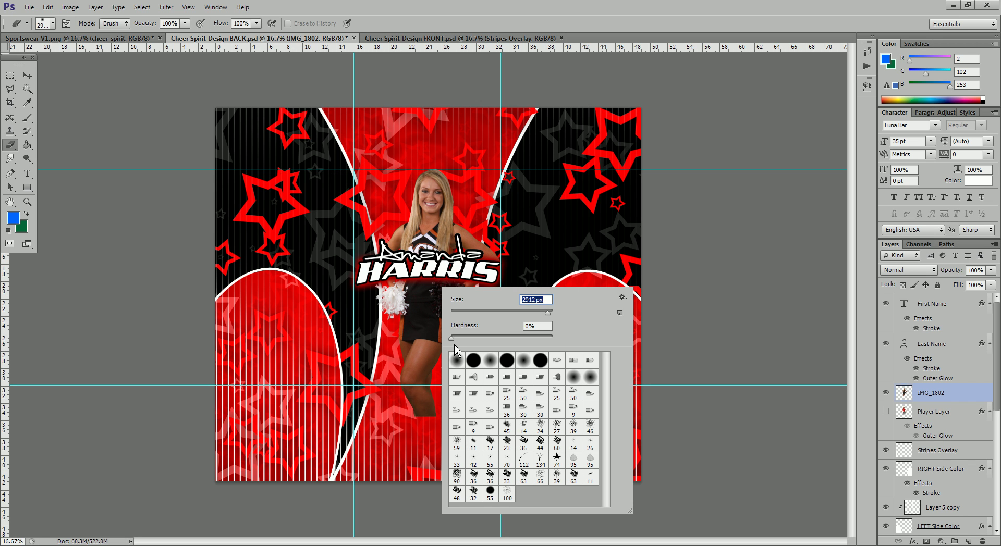
pyautogui.press('Tab')
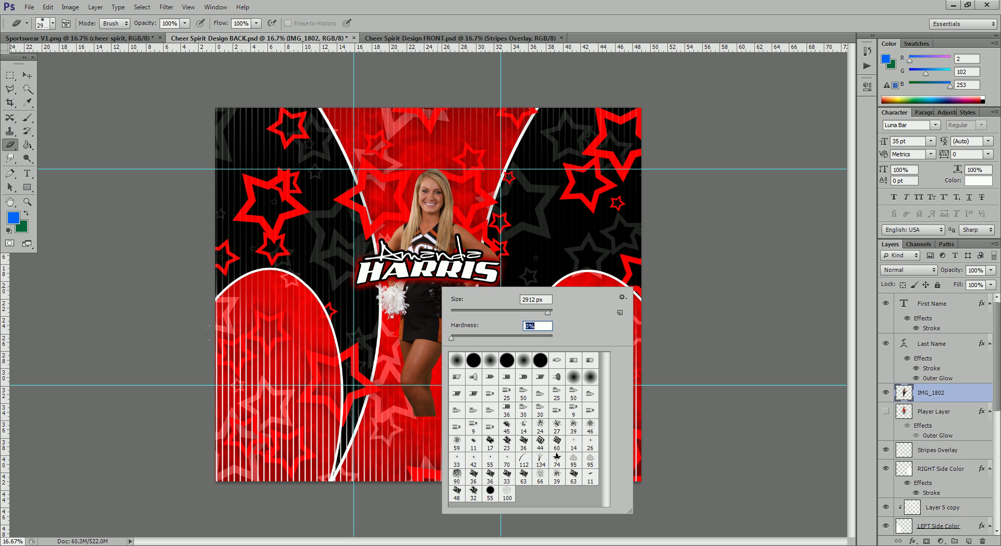
pyautogui.press('Return')
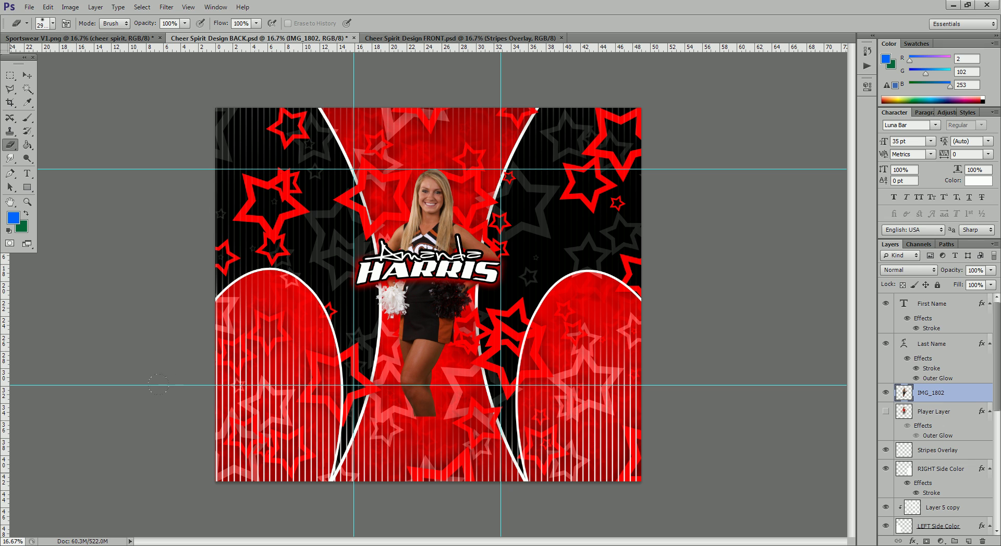
pyautogui.moveTo(355, 409); pyautogui.dragTo(524, 399)
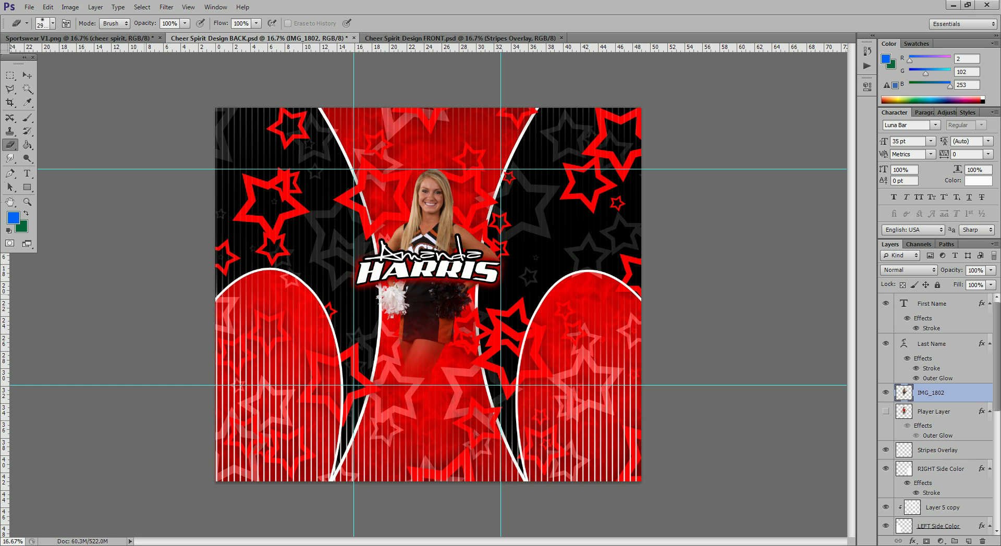
# Switch from the Move tool to the Paint Bucket, scrolling the Layers panel to the bottom
pyautogui.click(28, 76)
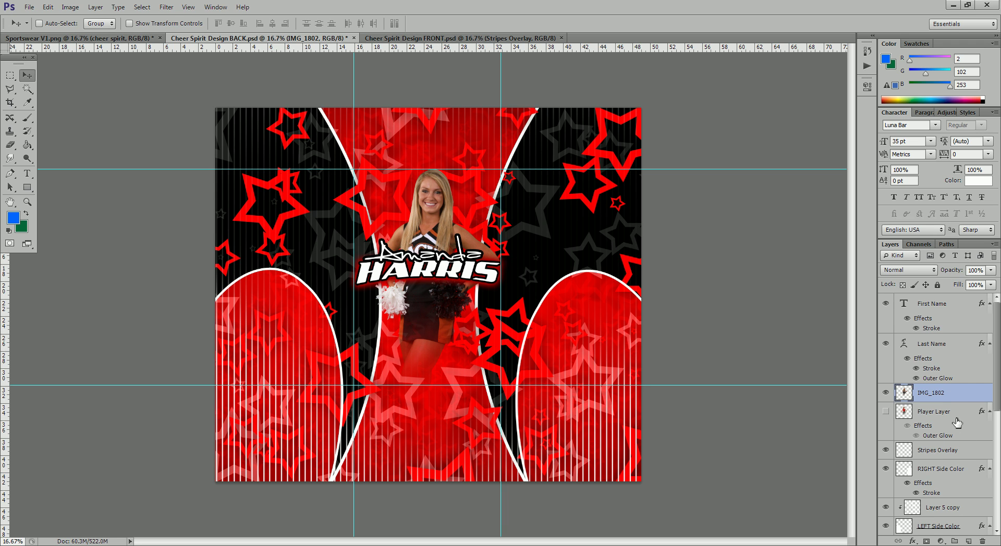
pyautogui.scroll(-10, 947, 412)
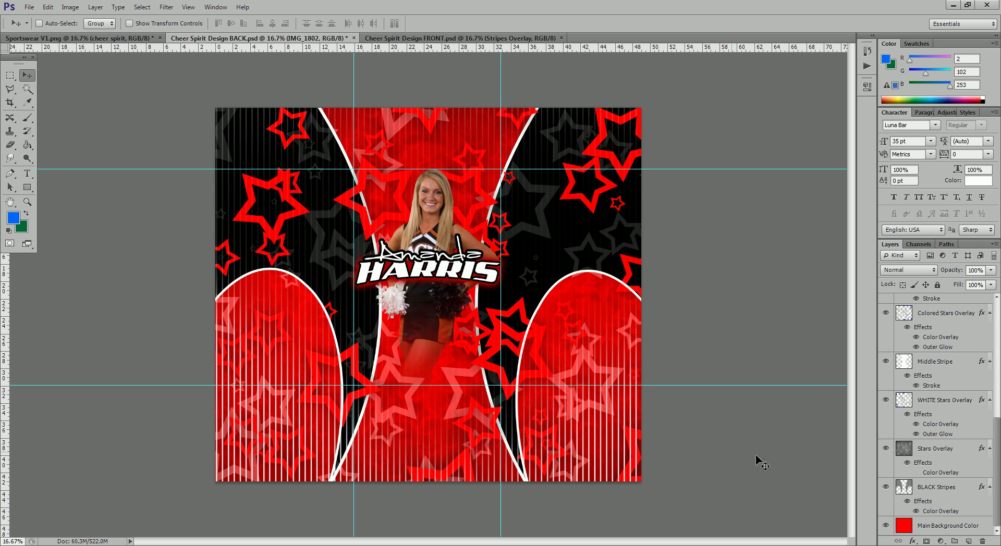
pyautogui.click(27, 147)
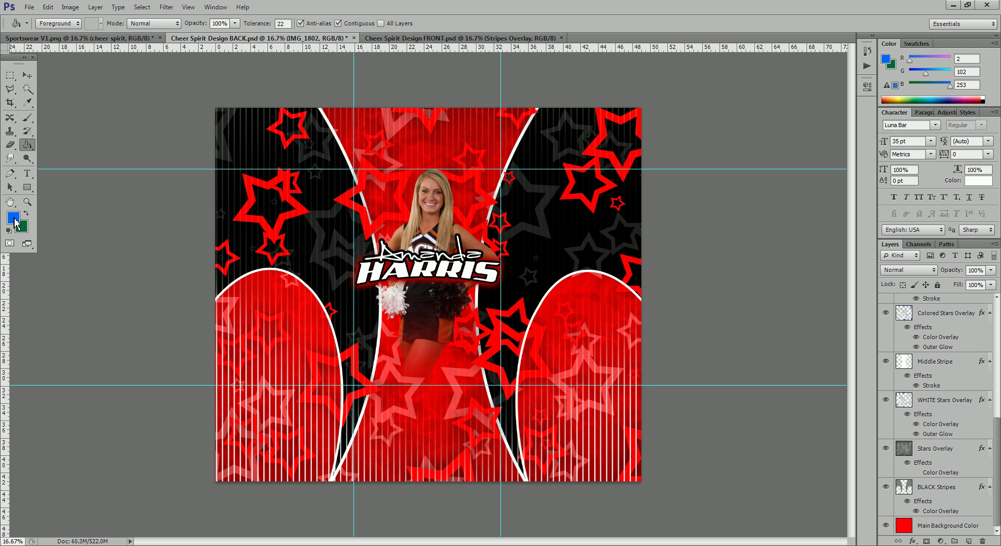
# Set the foreground colour to orange cf430b and select the Main Background Color layer
pyautogui.click(14, 219)
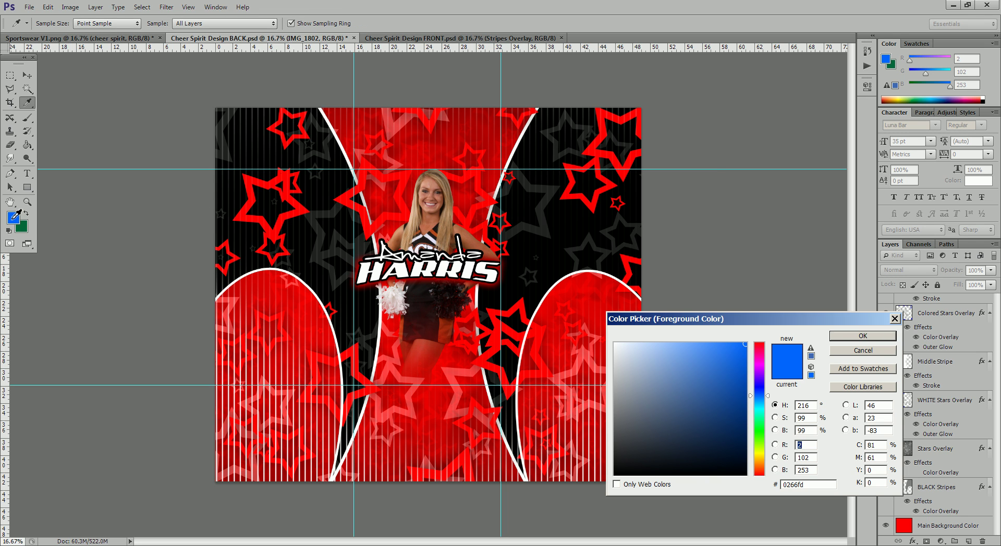
pyautogui.click(435, 235)
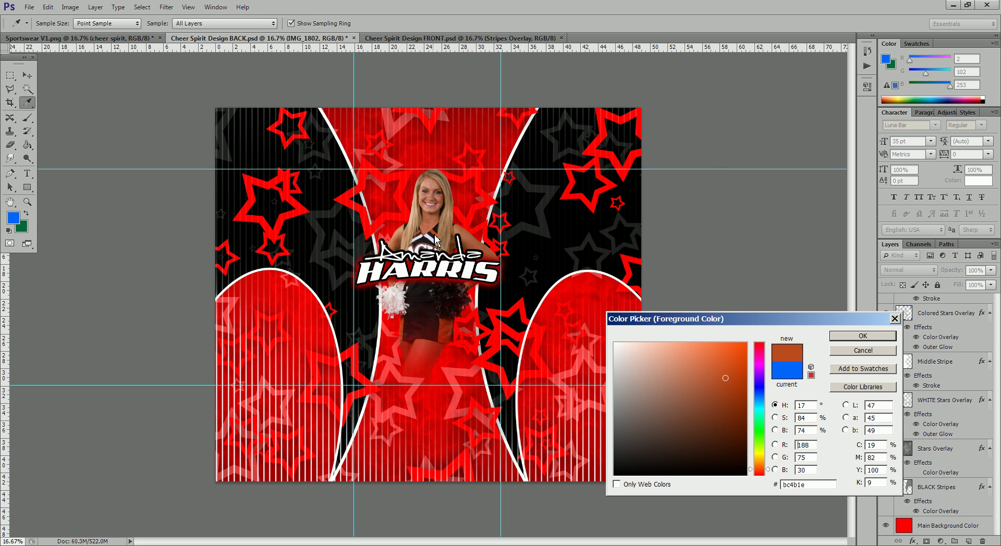
pyautogui.moveTo(726, 378); pyautogui.dragTo(738, 374)
pyautogui.moveTo(812, 486); pyautogui.dragTo(792, 488)
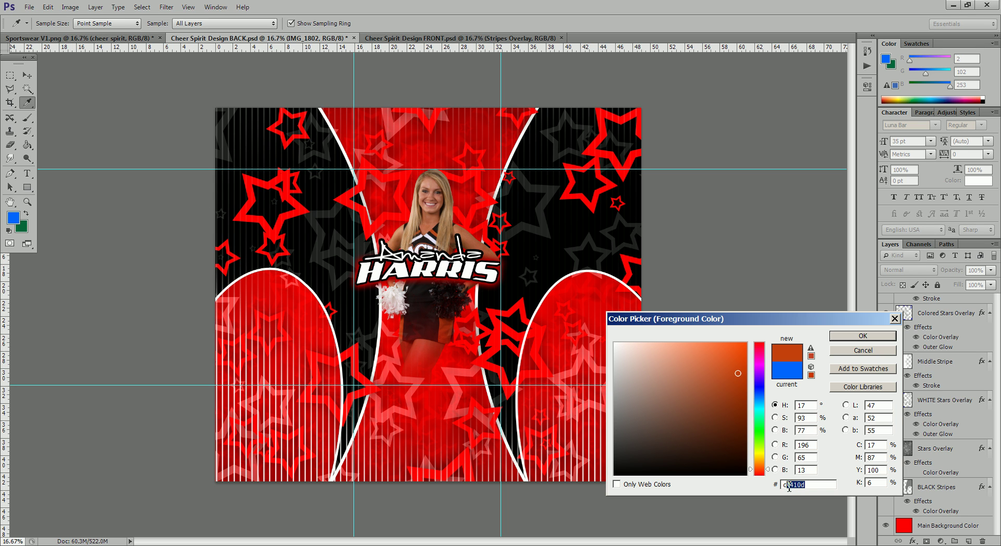
pyautogui.moveTo(739, 372); pyautogui.dragTo(740, 369)
pyautogui.click(846, 343)
pyautogui.click(28, 145)
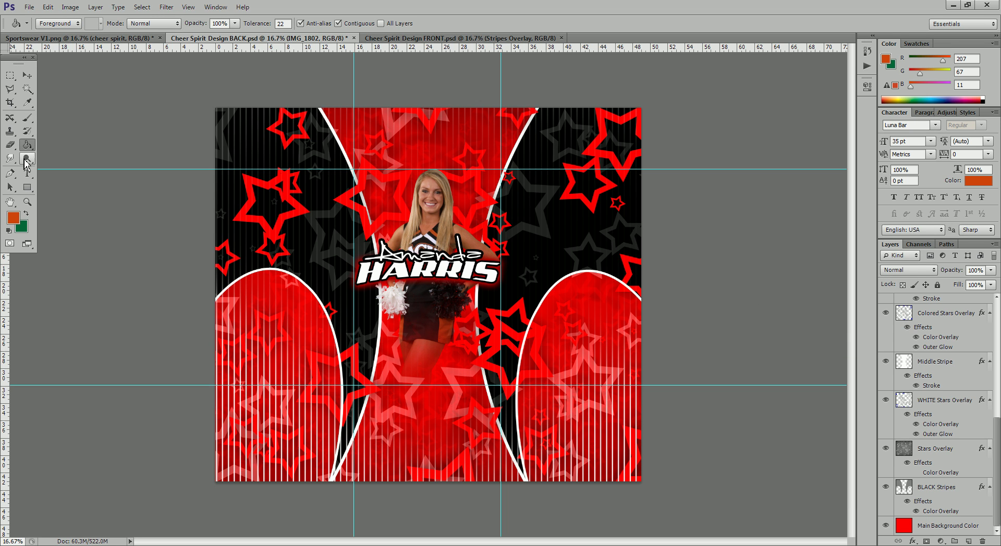
pyautogui.click(949, 526)
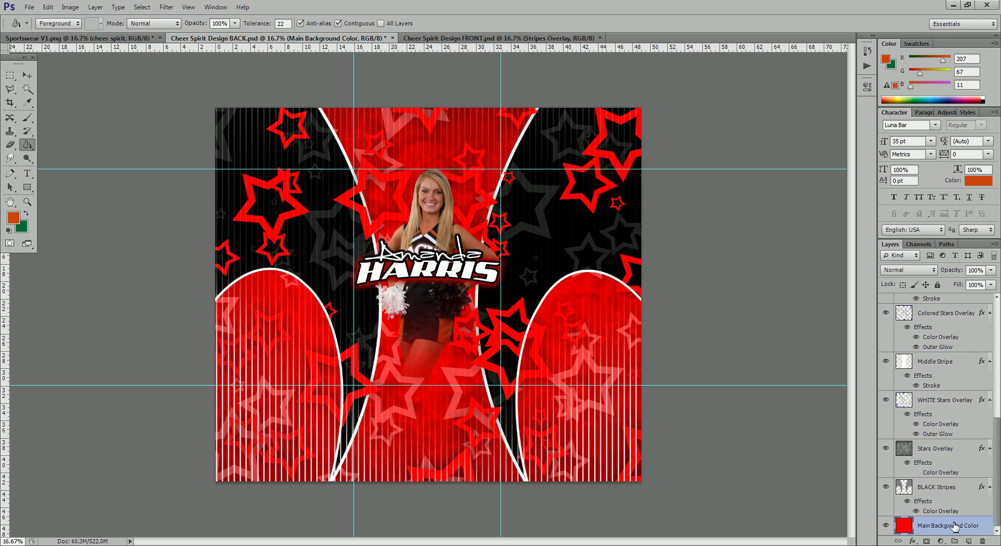
# Fill the main background with orange cf430b and toggle Stars Overlay visibility to compare
pyautogui.click(464, 275)
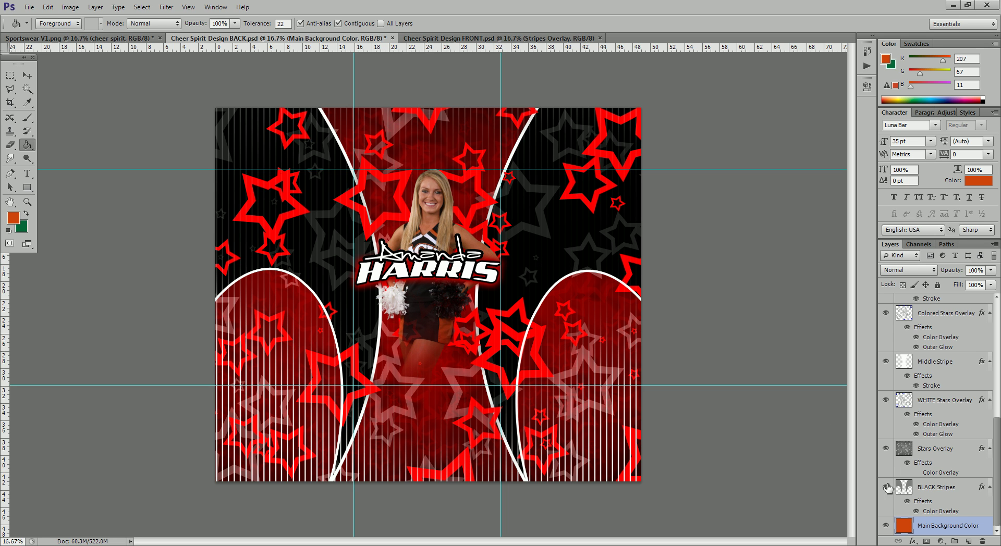
pyautogui.click(966, 453)
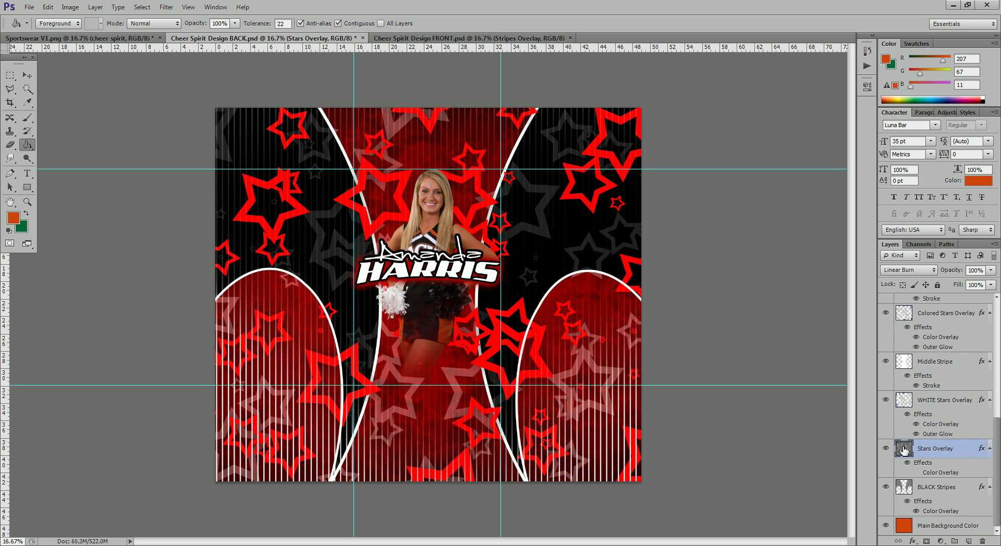
pyautogui.click(886, 449)
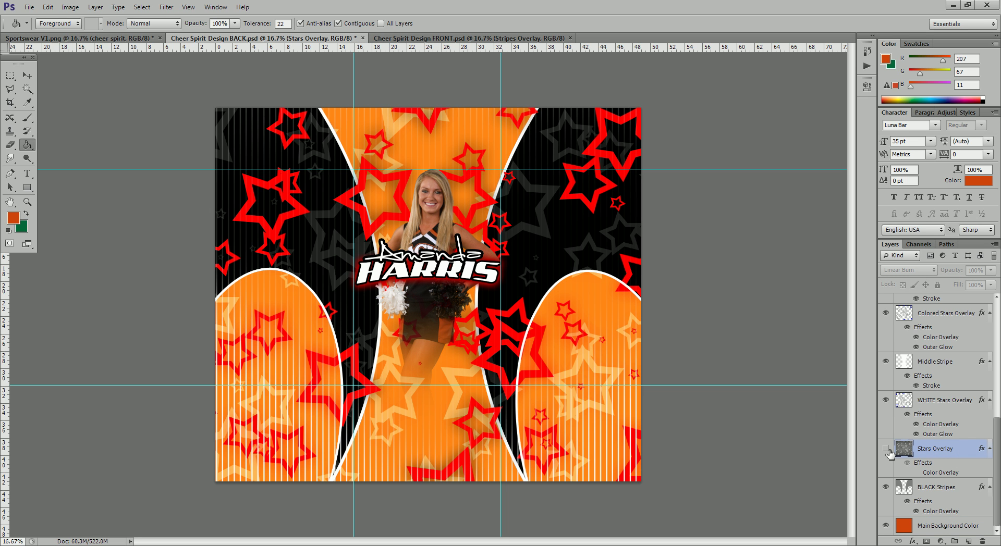
pyautogui.click(887, 450)
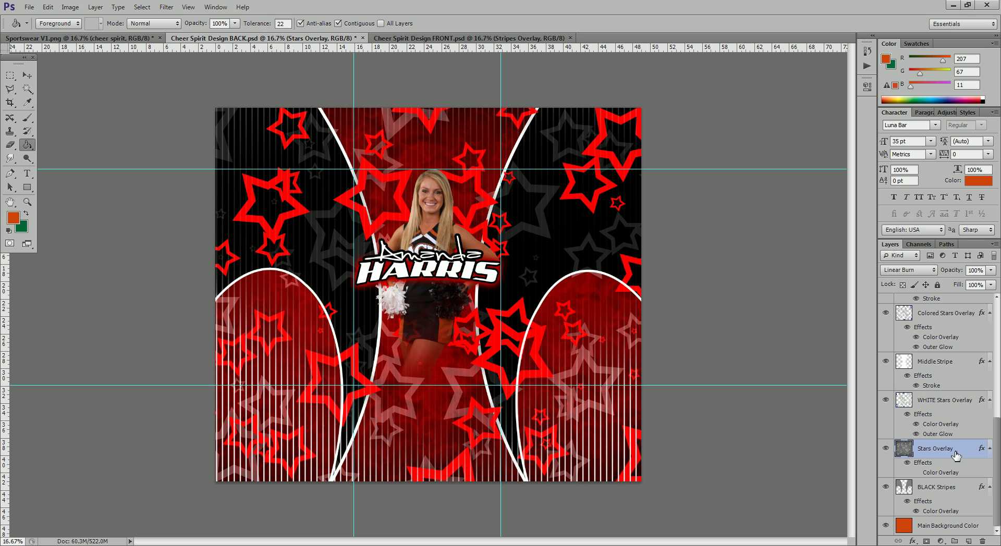
# Set the Stars Overlay blend mode to Multiply after trying Darken
pyautogui.click(931, 271)
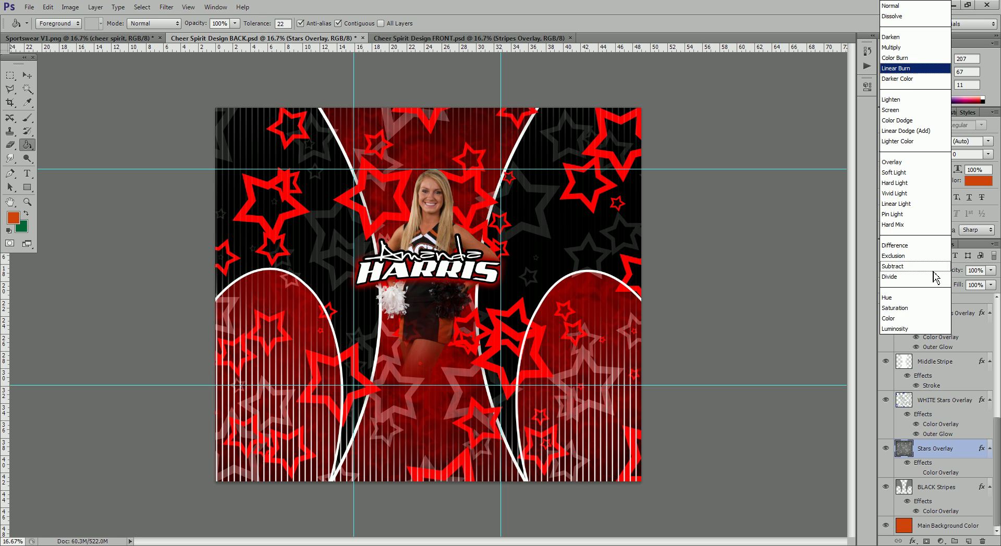
pyautogui.click(914, 38)
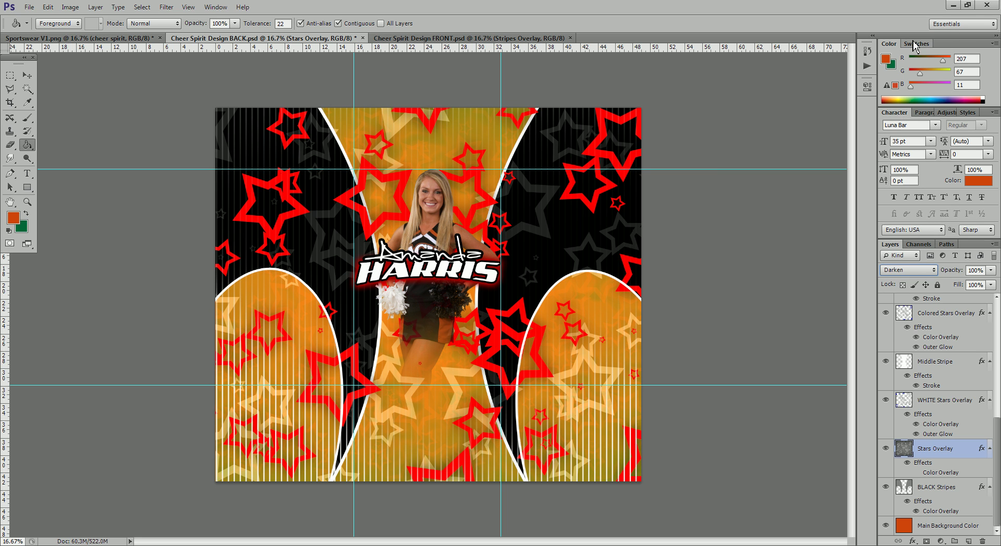
pyautogui.click(919, 270)
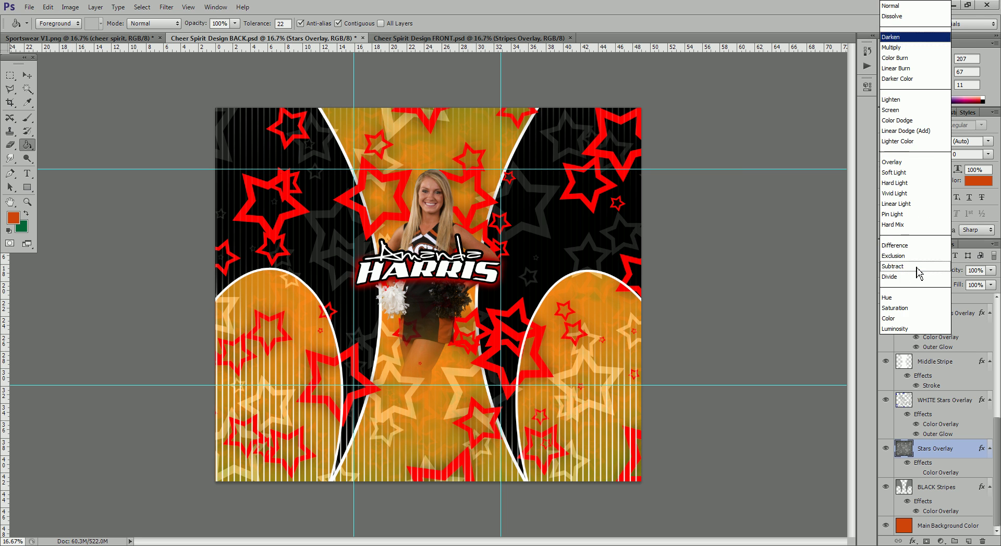
pyautogui.click(919, 63)
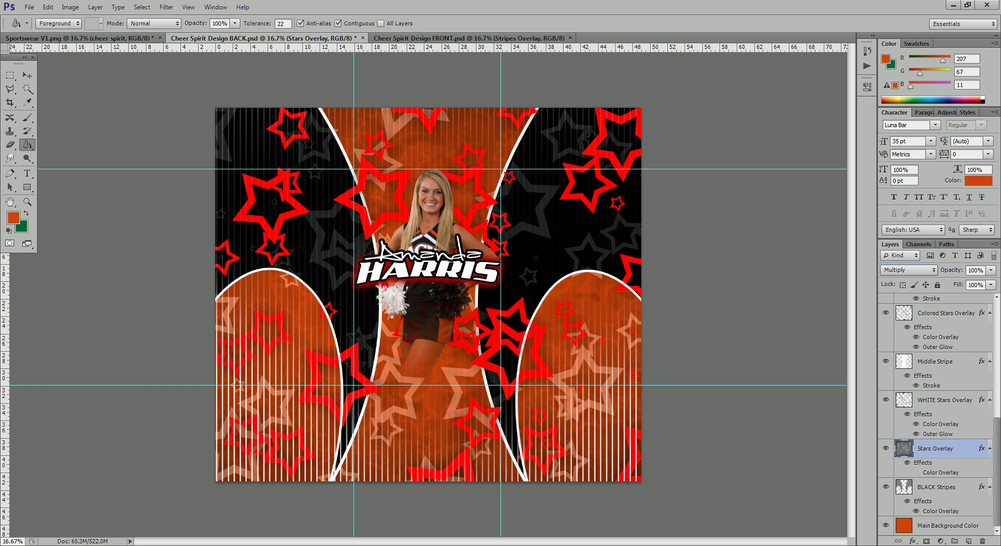
pyautogui.scroll(2, 998, 437)
pyautogui.scroll(-2, 999, 438)
pyautogui.click(886, 489)
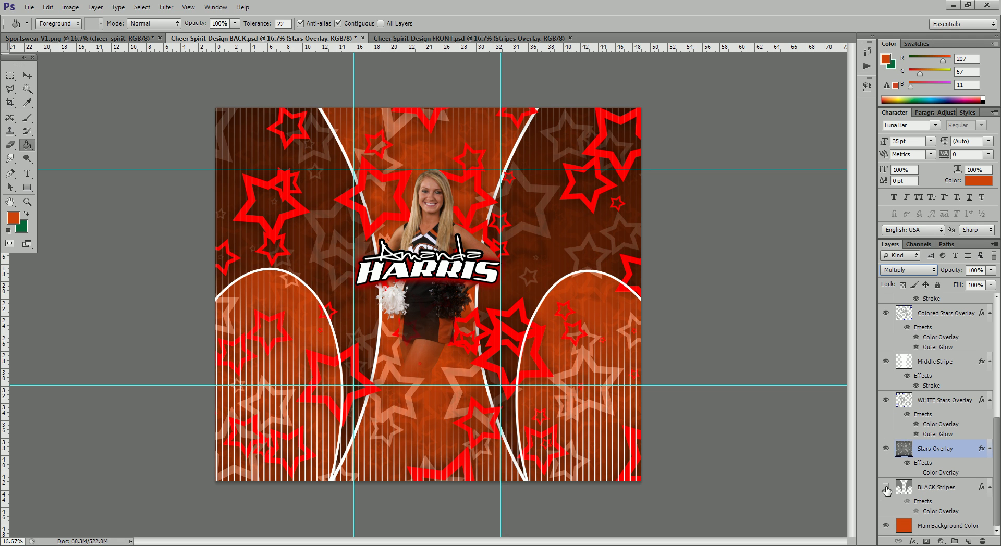
pyautogui.click(886, 489)
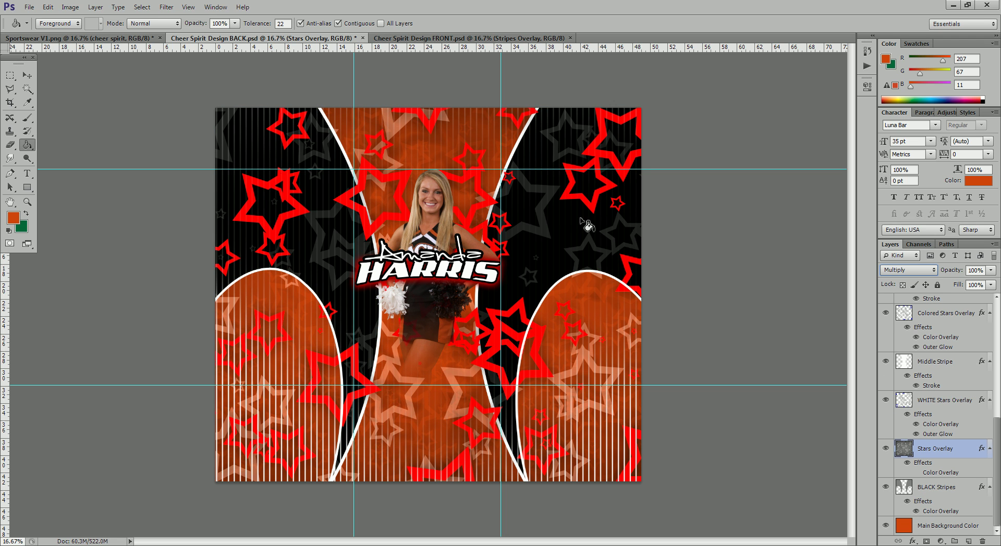
pyautogui.doubleClick(934, 512)
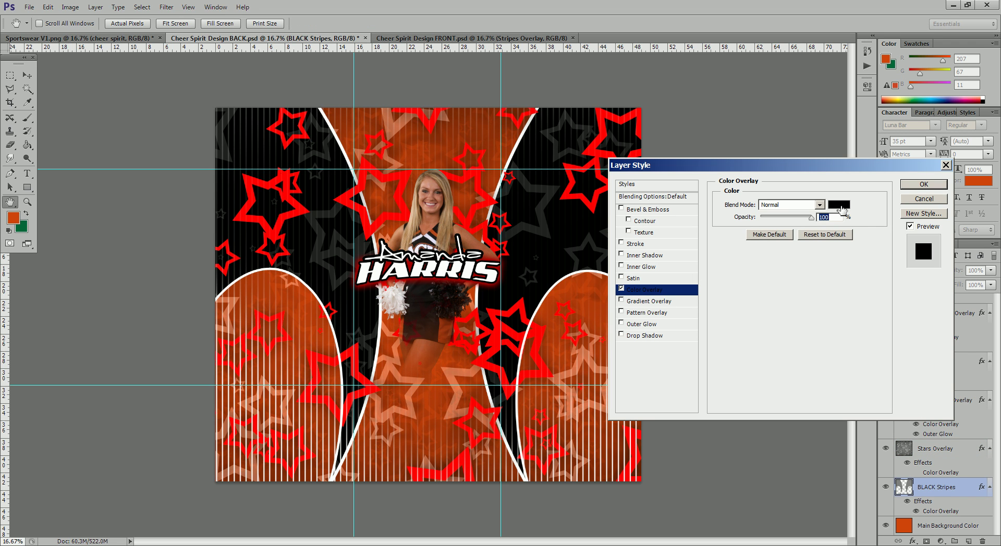
pyautogui.click(846, 209)
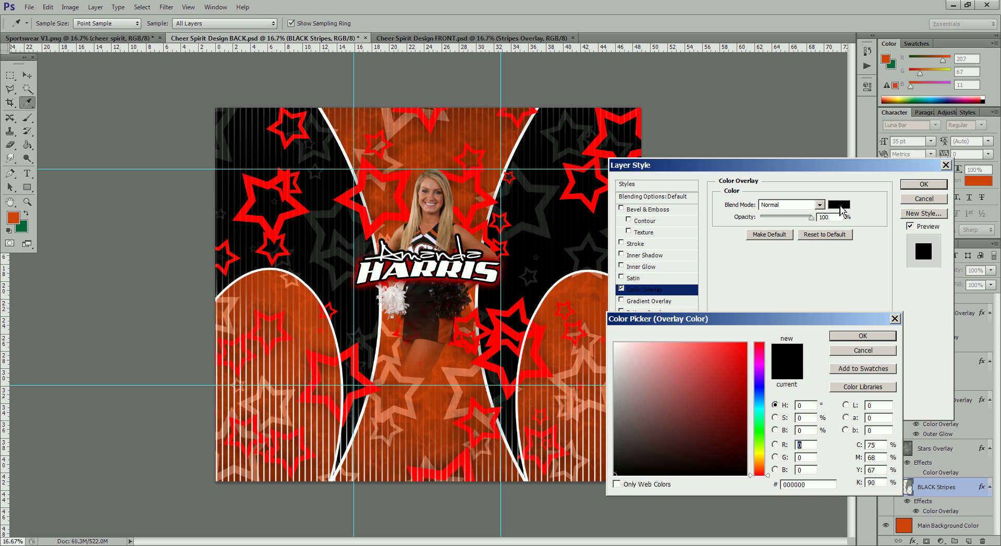
pyautogui.moveTo(637, 364); pyautogui.dragTo(610, 339)
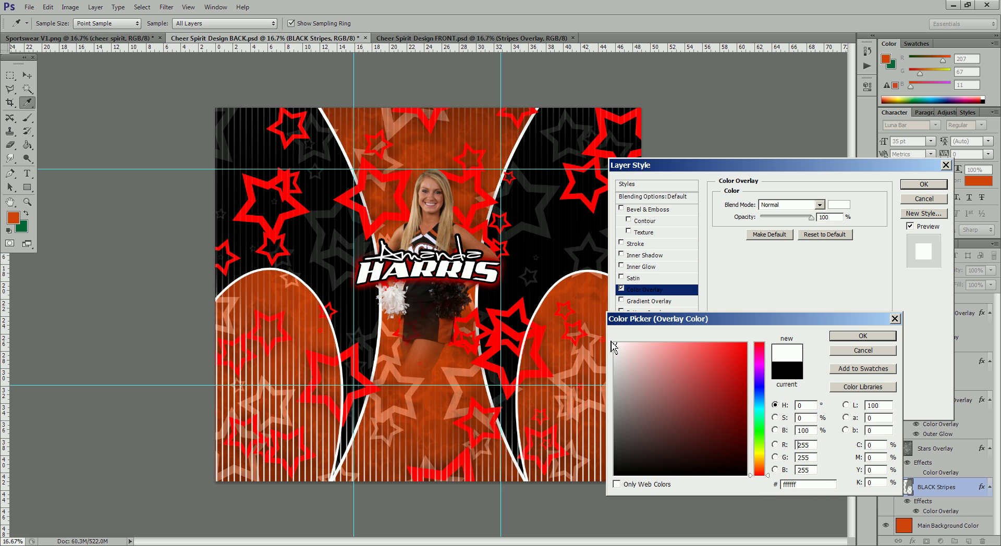
pyautogui.moveTo(716, 365)
pyautogui.mouseDown()
pyautogui.moveTo(741, 365)
pyautogui.moveTo(742, 392)
pyautogui.moveTo(747, 354)
pyautogui.mouseUp()
pyautogui.click(762, 394)
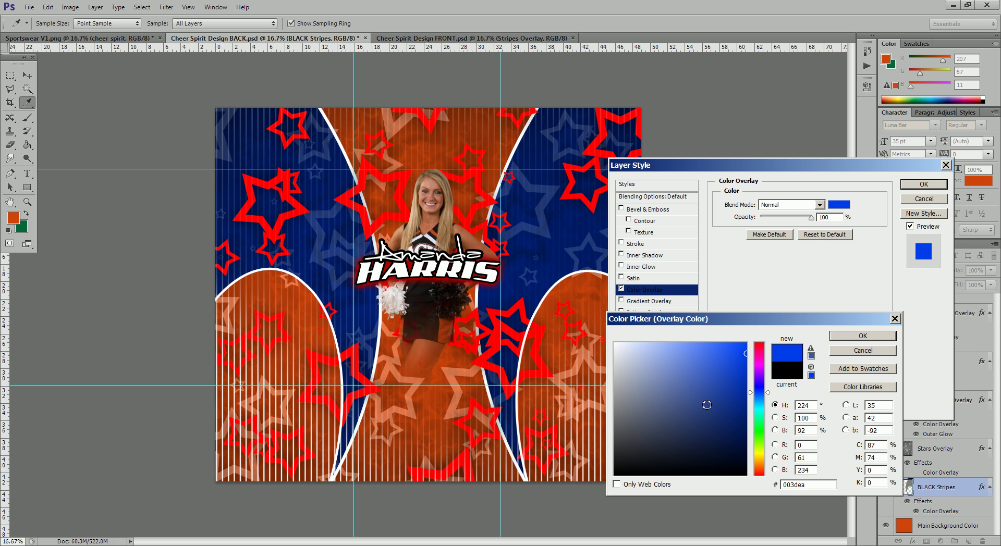
pyautogui.moveTo(717, 388); pyautogui.dragTo(614, 475)
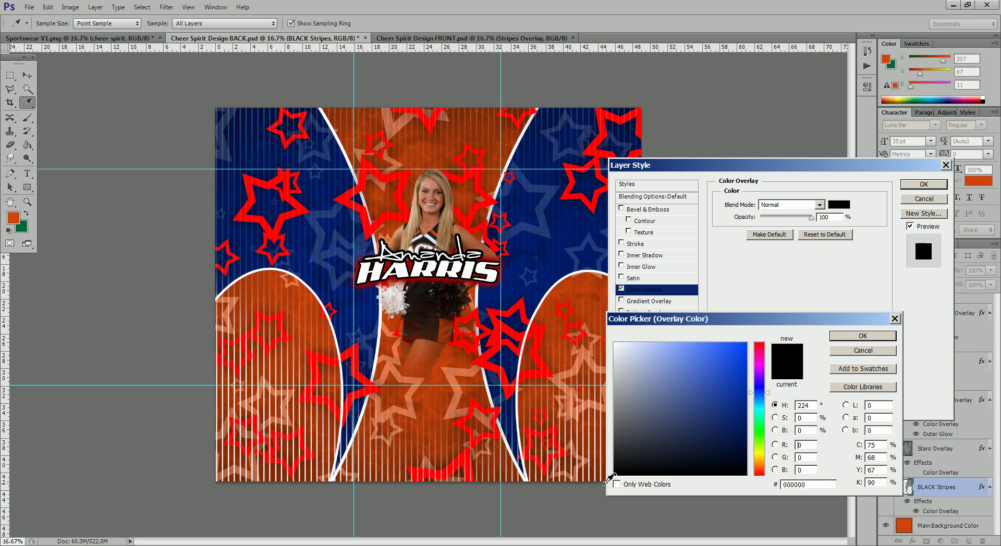
pyautogui.click(869, 337)
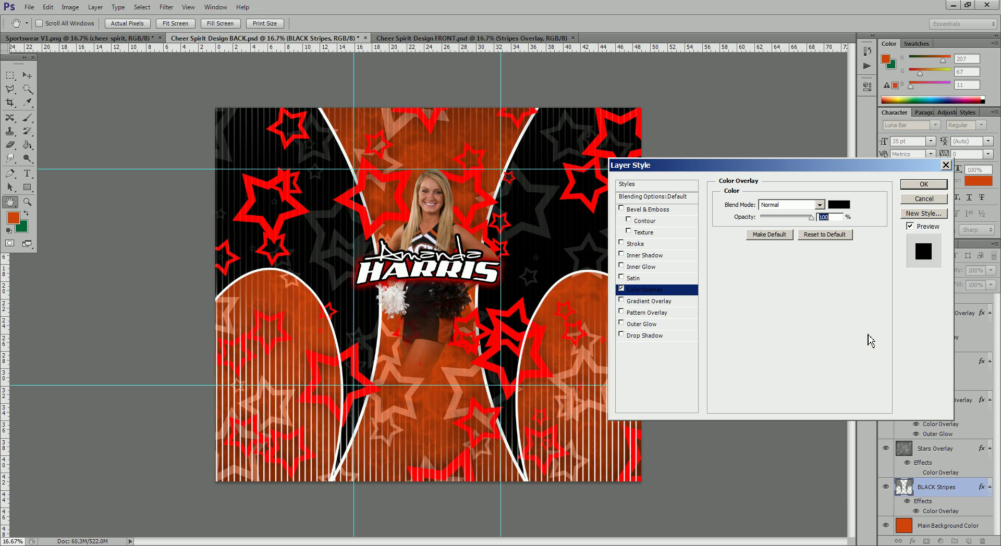
pyautogui.click(923, 184)
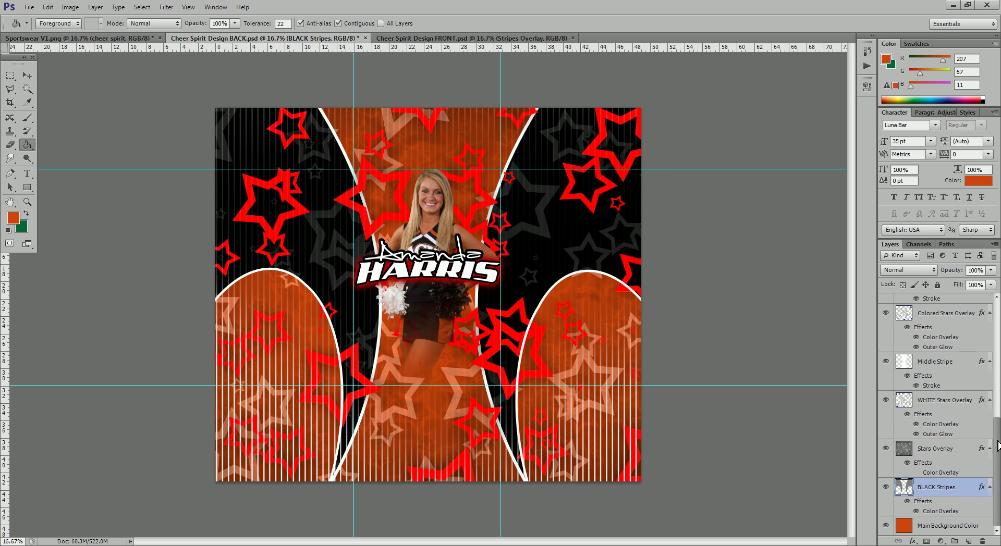
# Toggle the Colored Stars Overlay layer on and off to compare the design
pyautogui.moveTo(998, 448); pyautogui.dragTo(999, 437)
pyautogui.scroll(5, 926, 419)
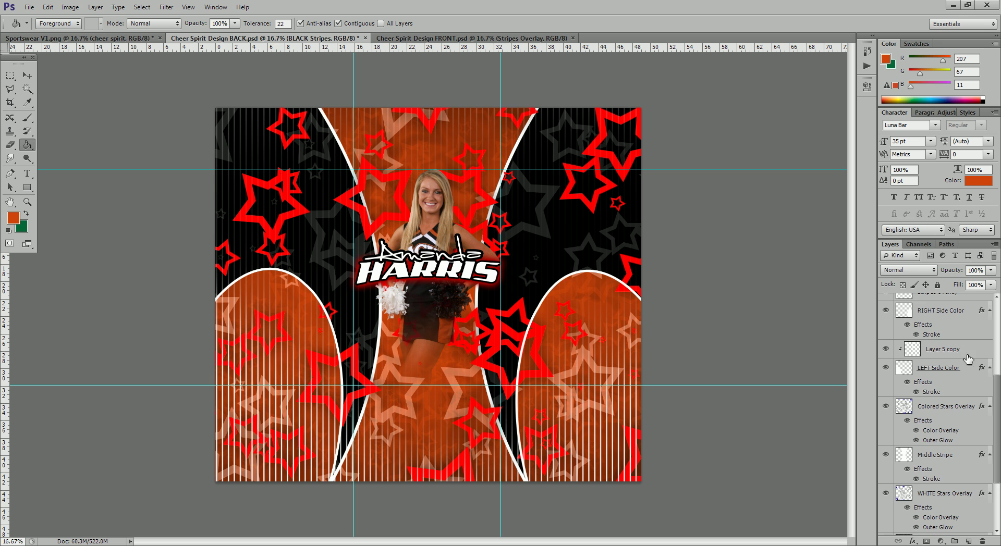
pyautogui.click(886, 407)
pyautogui.click(886, 407)
# Change the Colored Stars Overlay's Color Overlay from red to dark orange b33402
pyautogui.doubleClick(941, 434)
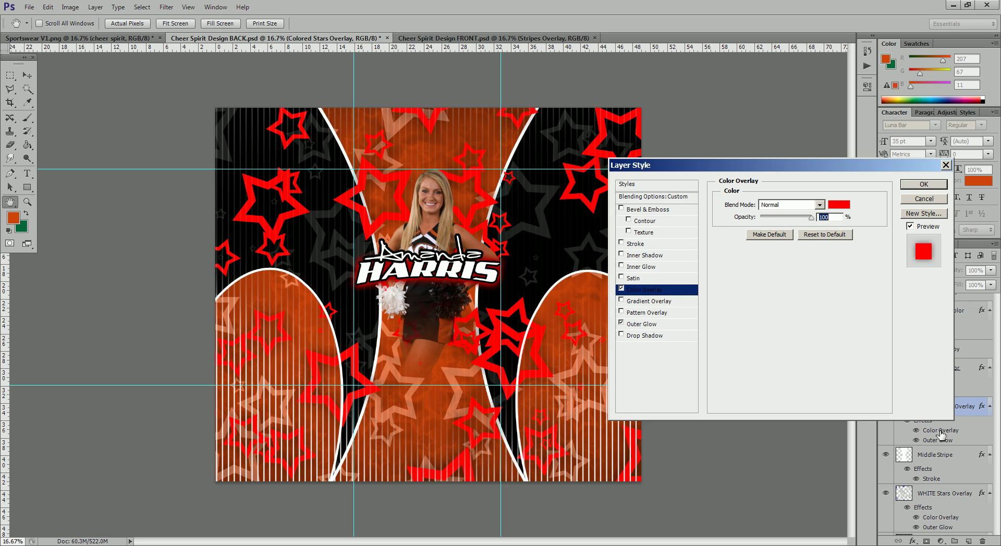
pyautogui.click(839, 204)
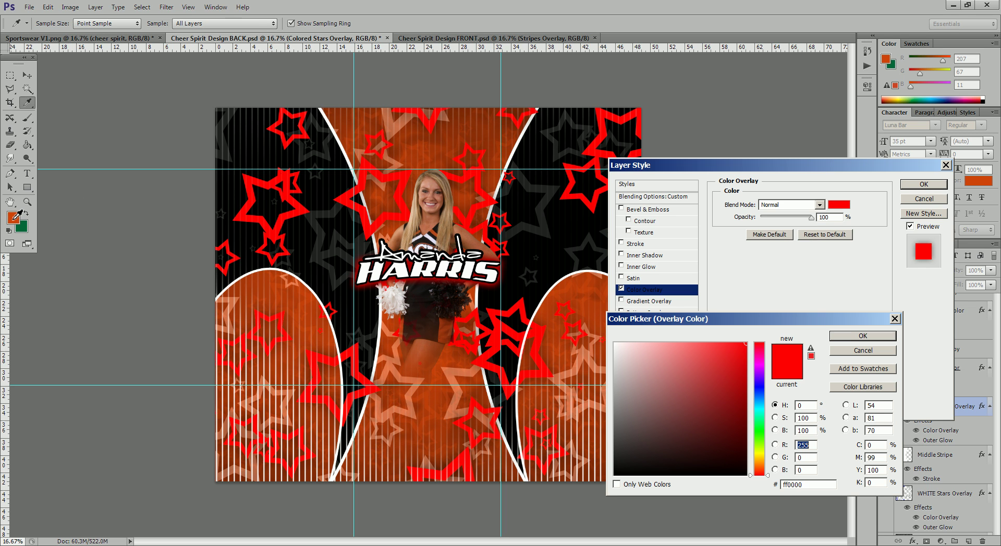
pyautogui.click(15, 219)
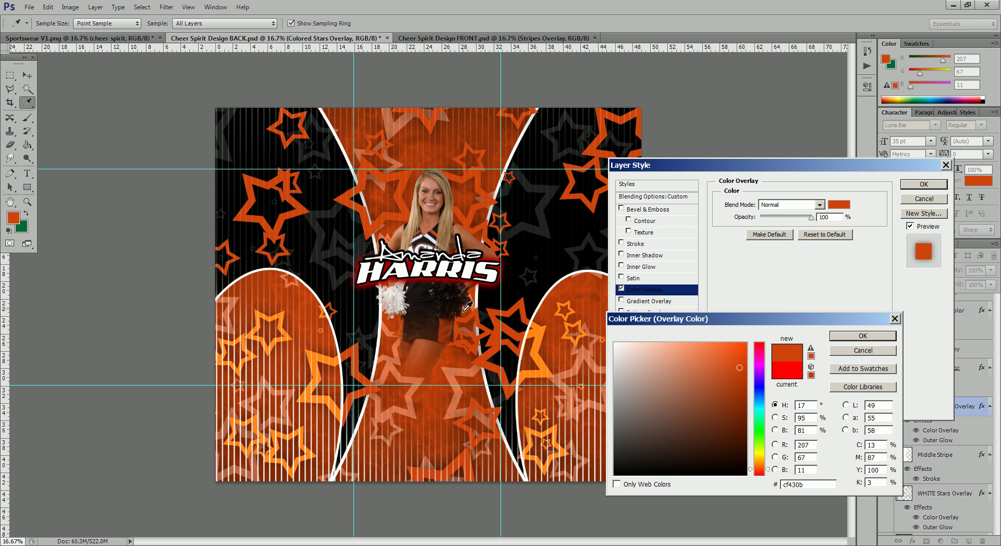
pyautogui.moveTo(732, 364); pyautogui.dragTo(745, 384)
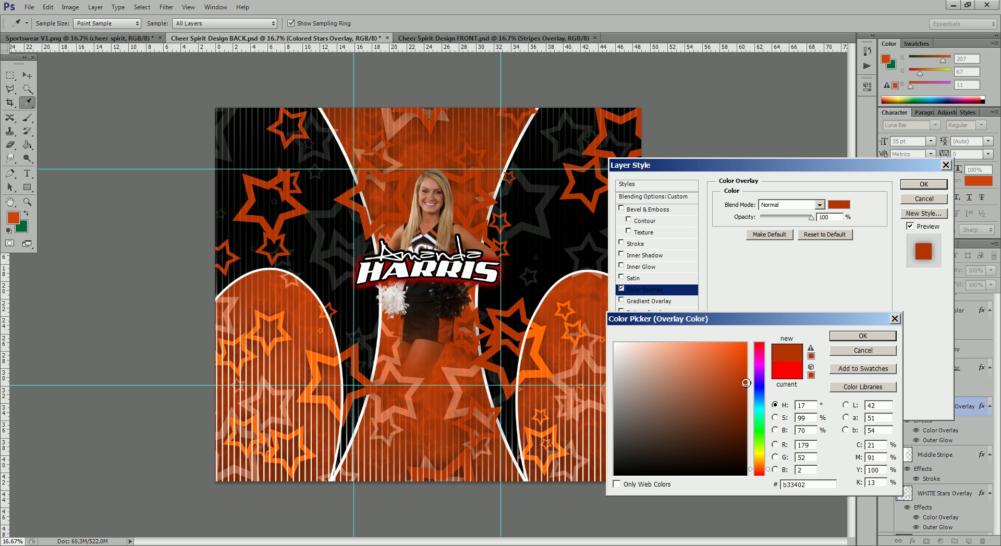
pyautogui.click(876, 336)
pyautogui.click(923, 184)
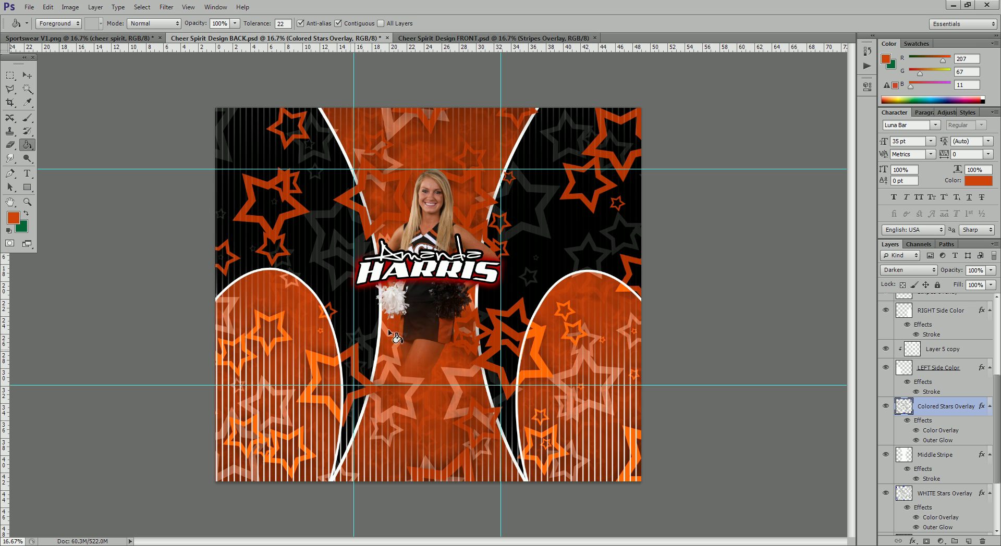
# Select the Last Name layer from the layers under the HARRIS name
pyautogui.click(27, 75)
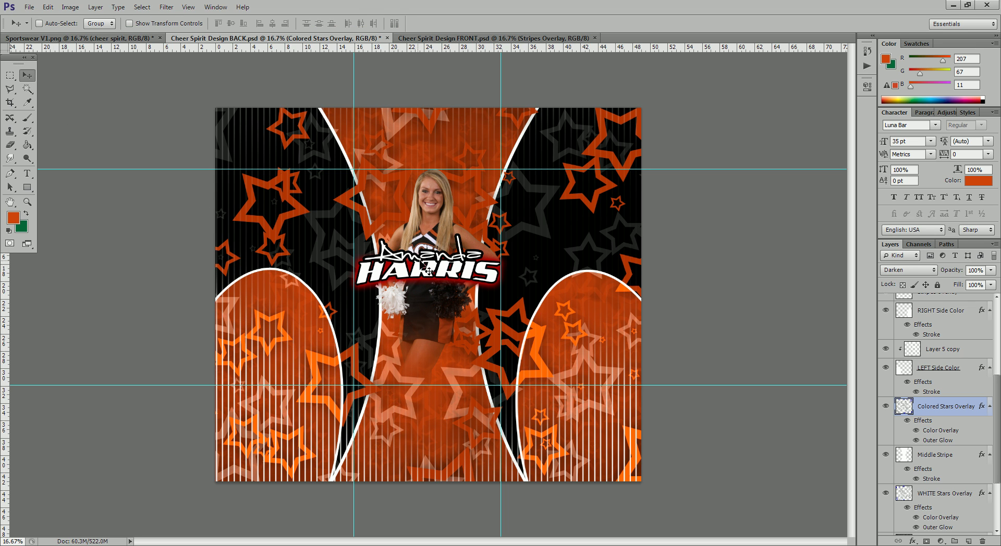
pyautogui.rightClick(490, 272)
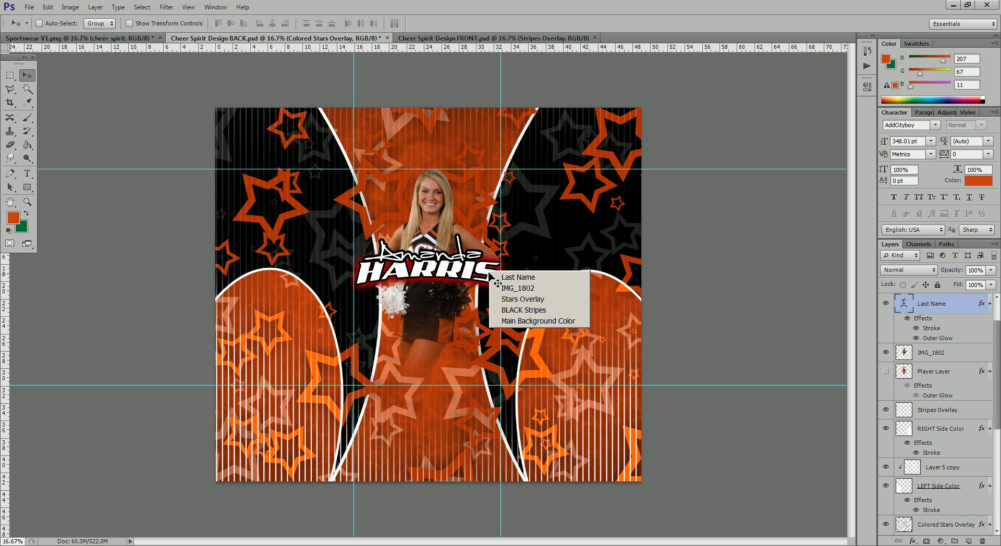
pyautogui.click(496, 278)
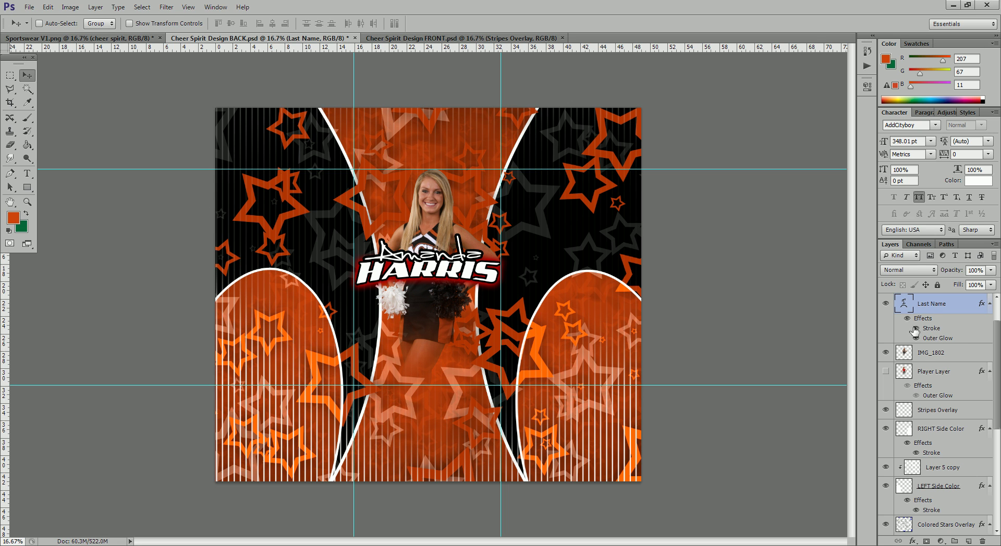
# Change the Last Name outer glow colour to the orange foreground cf430b
pyautogui.doubleClick(944, 339)
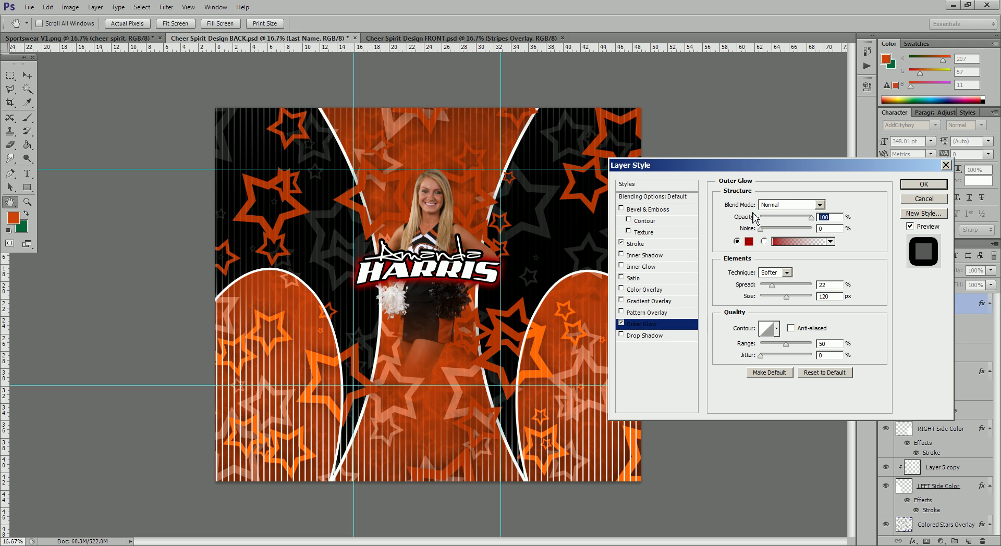
pyautogui.click(748, 241)
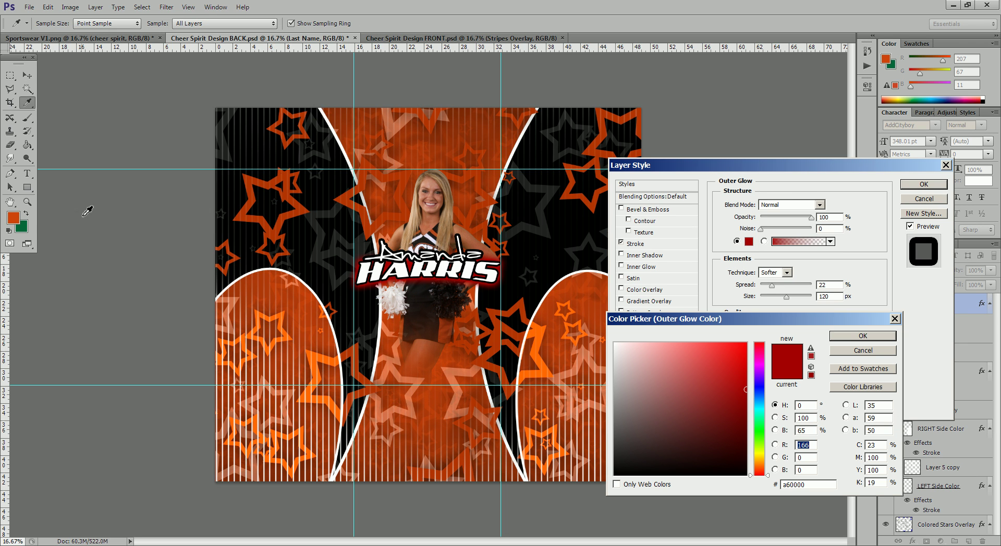
pyautogui.click(16, 218)
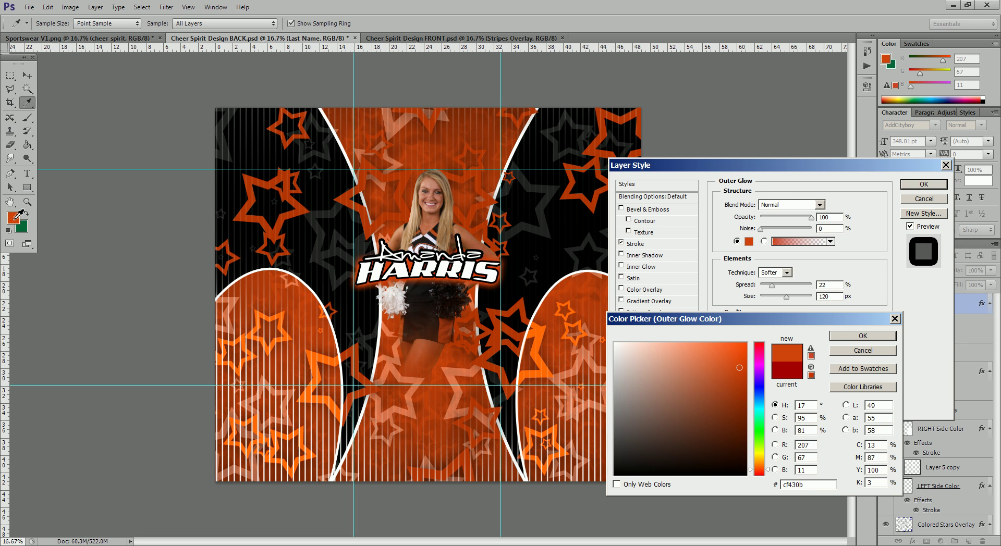
pyautogui.click(881, 337)
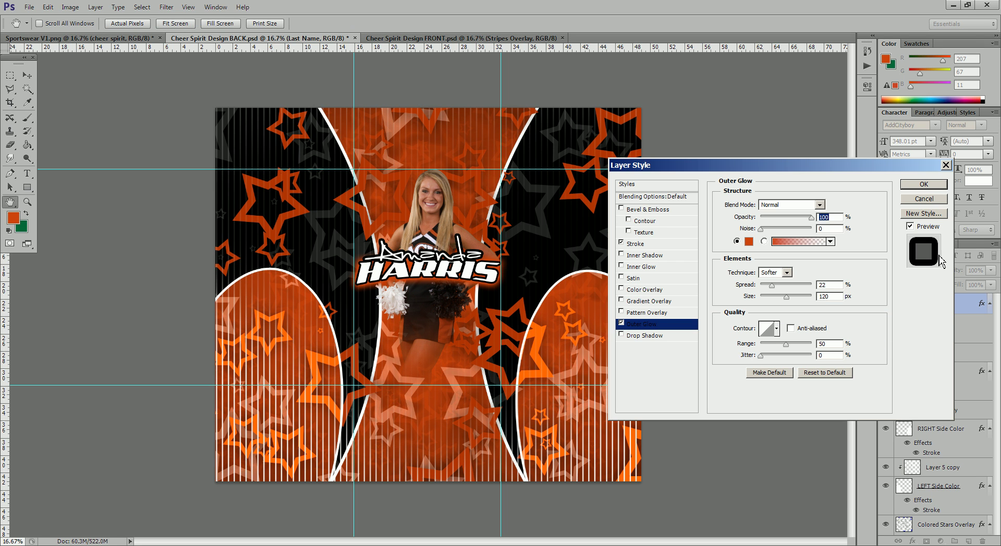
pyautogui.click(940, 186)
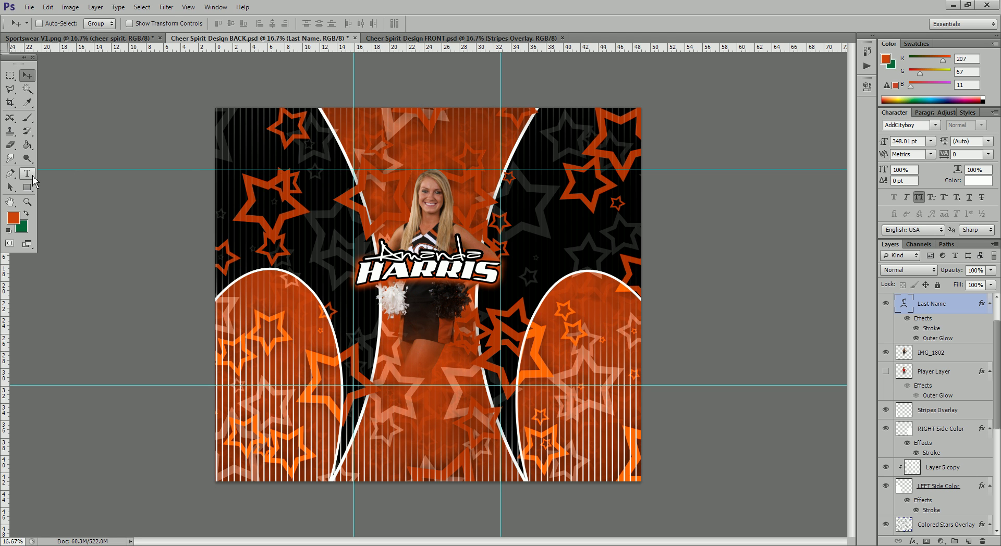
# Replace the last name text with the new player's last name in capitals
pyautogui.click(28, 177)
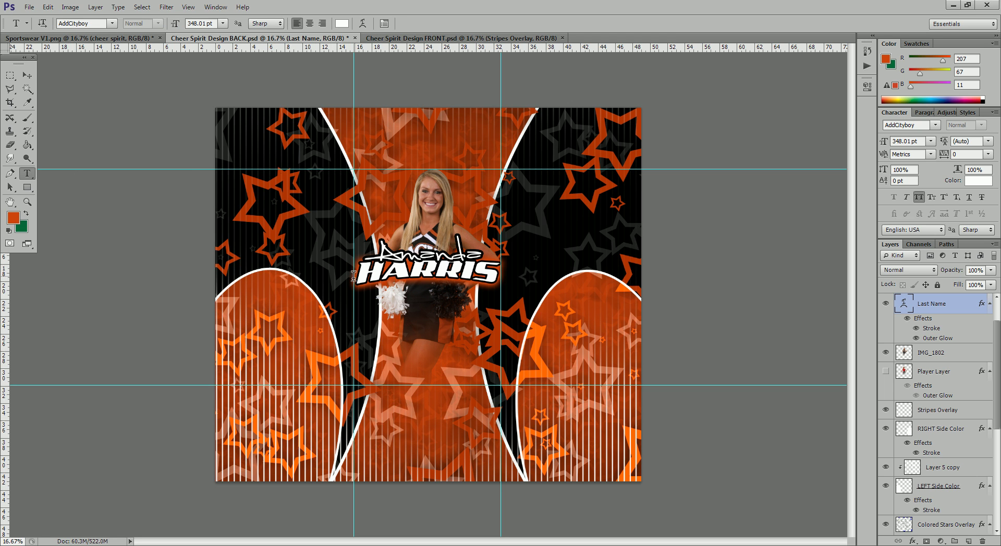
pyautogui.moveTo(357, 277); pyautogui.dragTo(495, 284)
pyautogui.click(421, 278)
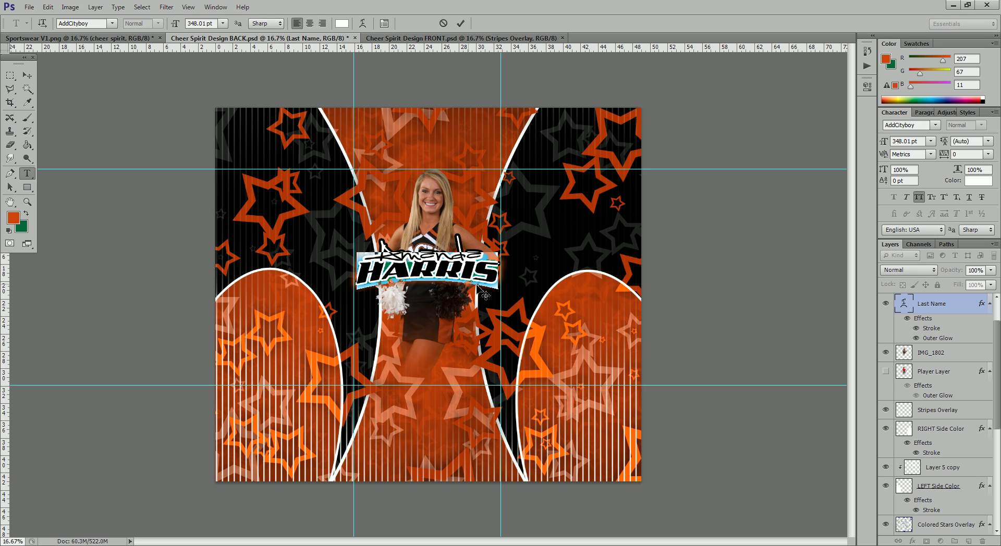
pyautogui.moveTo(358, 278); pyautogui.dragTo(499, 284)
pyautogui.write('HENDERSON')
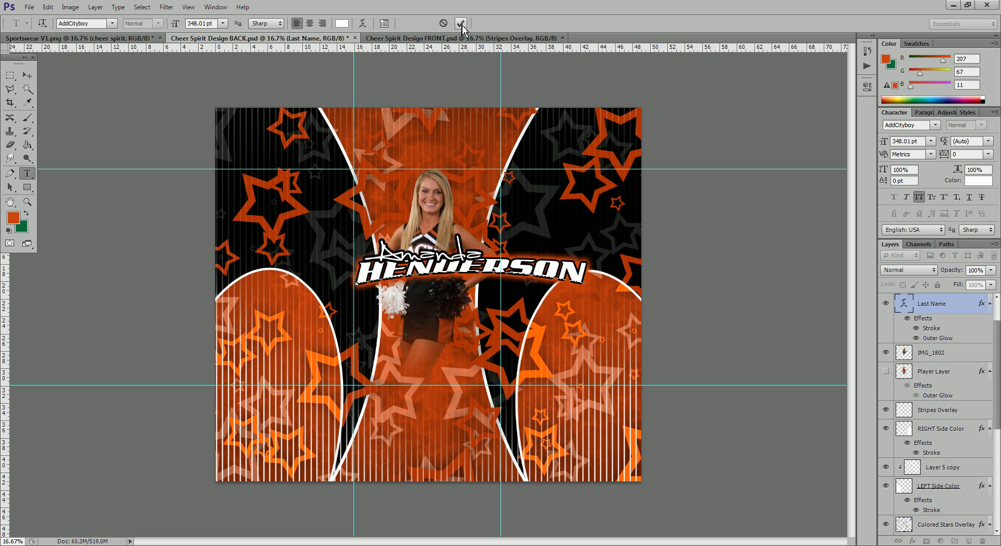
pyautogui.hotkey('ctrl', 'Return')
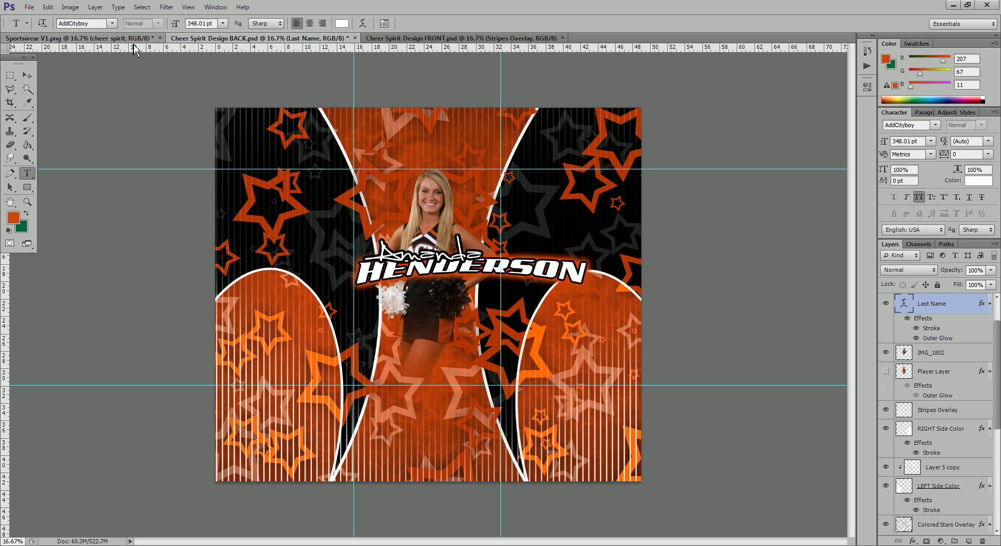
# Narrow the last name with Free Transform to about 66% width and commit
pyautogui.click(50, 8)
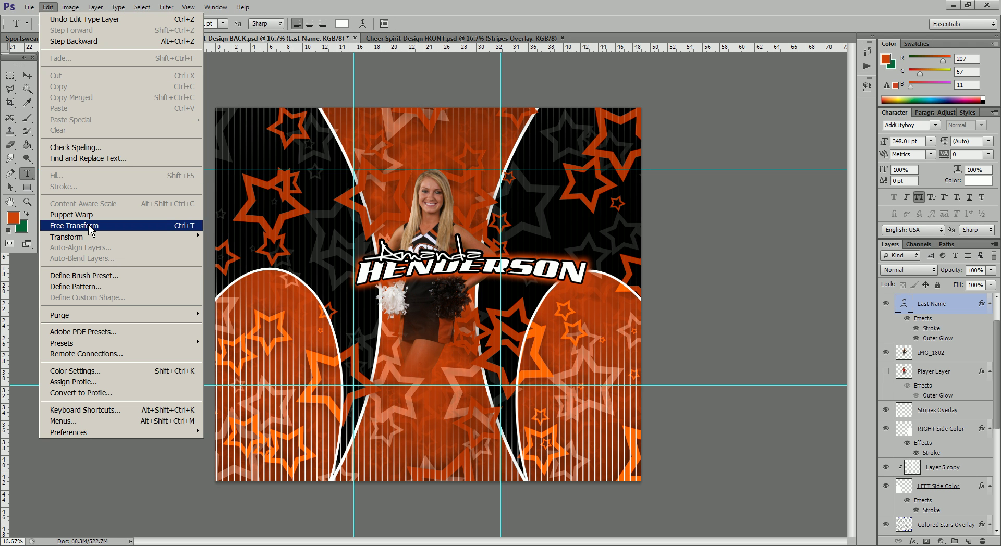
pyautogui.click(186, 229)
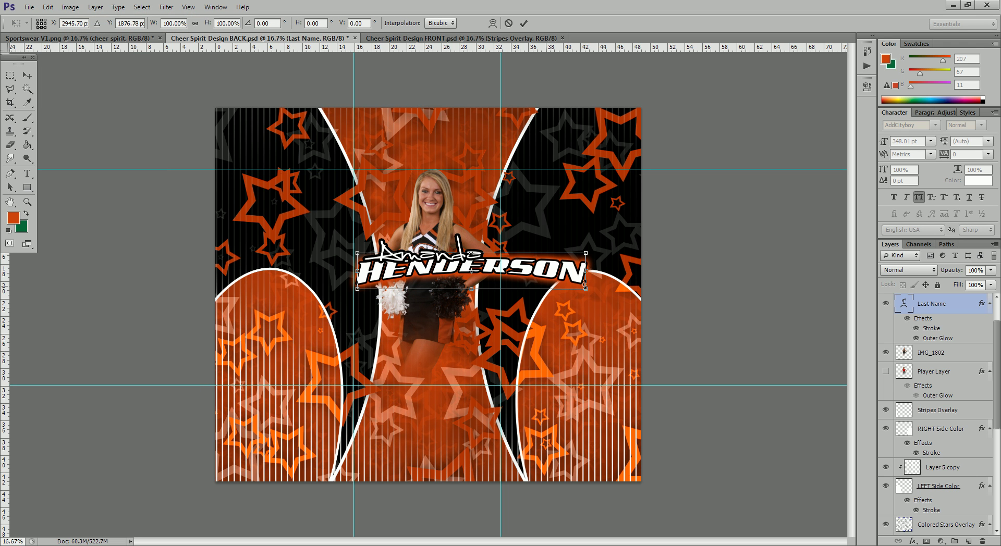
pyautogui.moveTo(588, 271); pyautogui.dragTo(502, 278)
pyautogui.click(523, 23)
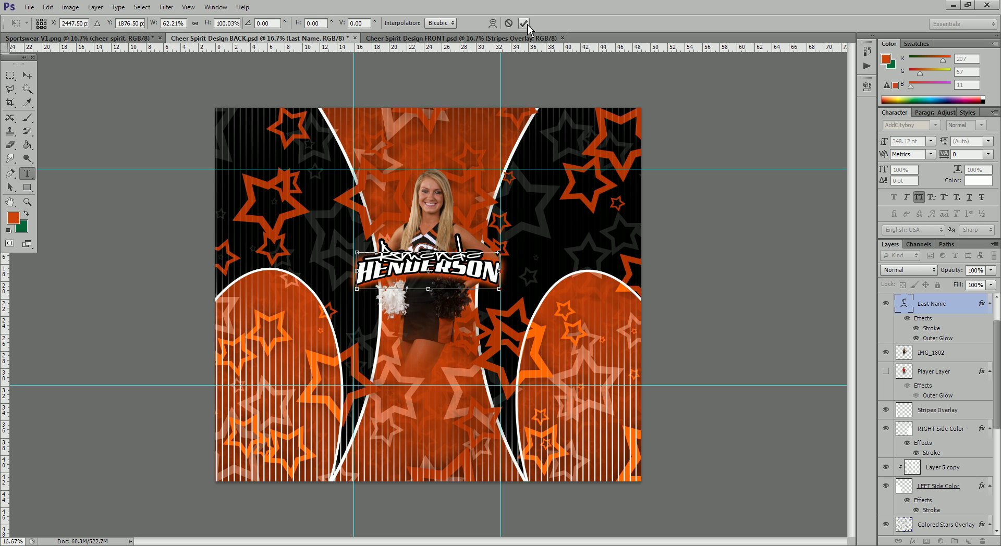
pyautogui.click(28, 77)
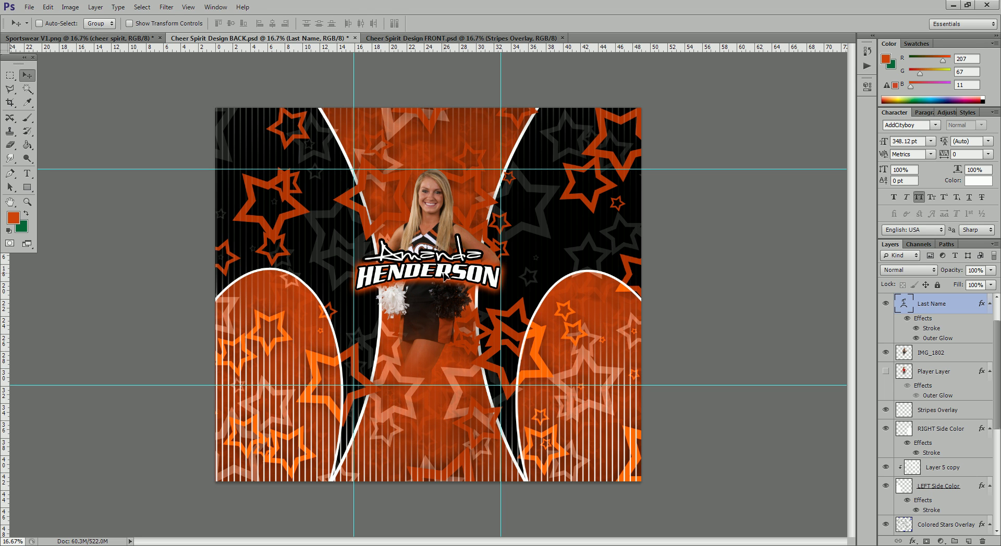
# Swap the script first name for the new player's first name, then check the FRONT document and return to BACK
pyautogui.click(27, 173)
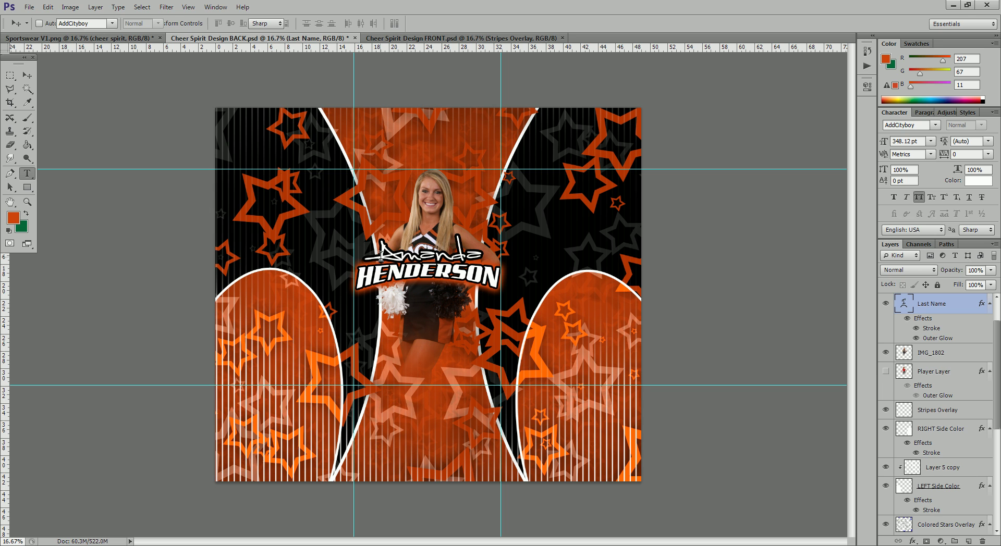
pyautogui.doubleClick(481, 254)
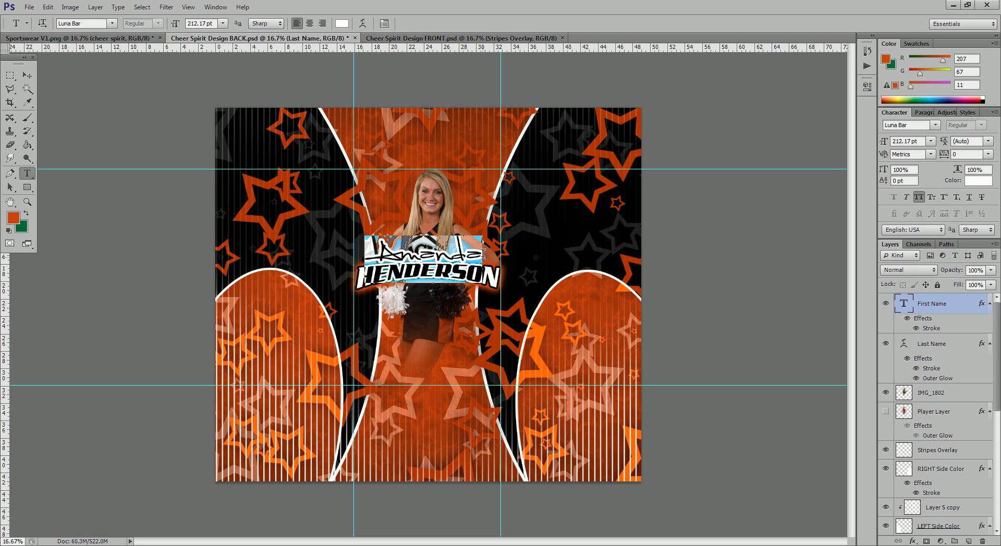
pyautogui.press('BackSpace')
pyautogui.write('Lisa')
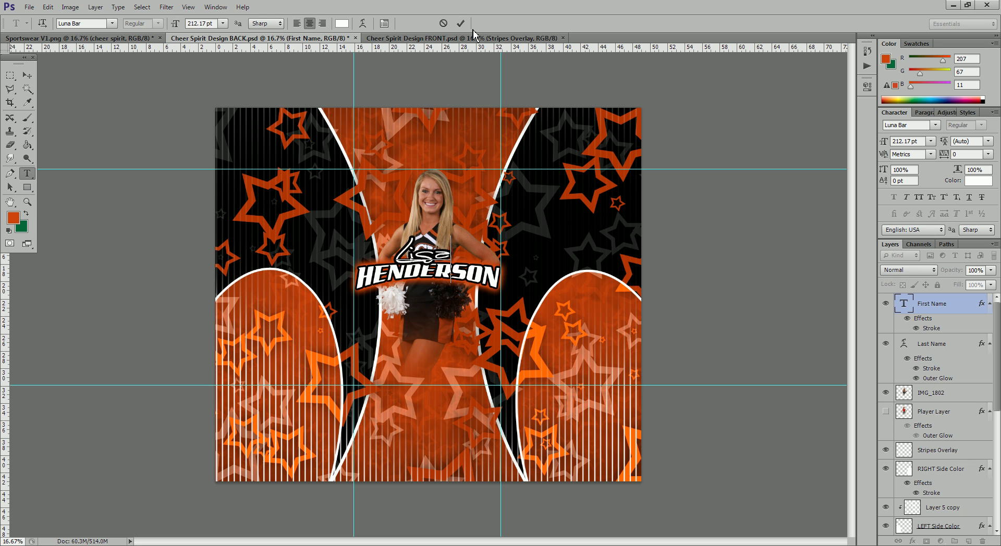
pyautogui.hotkey('ctrl', 'Return')
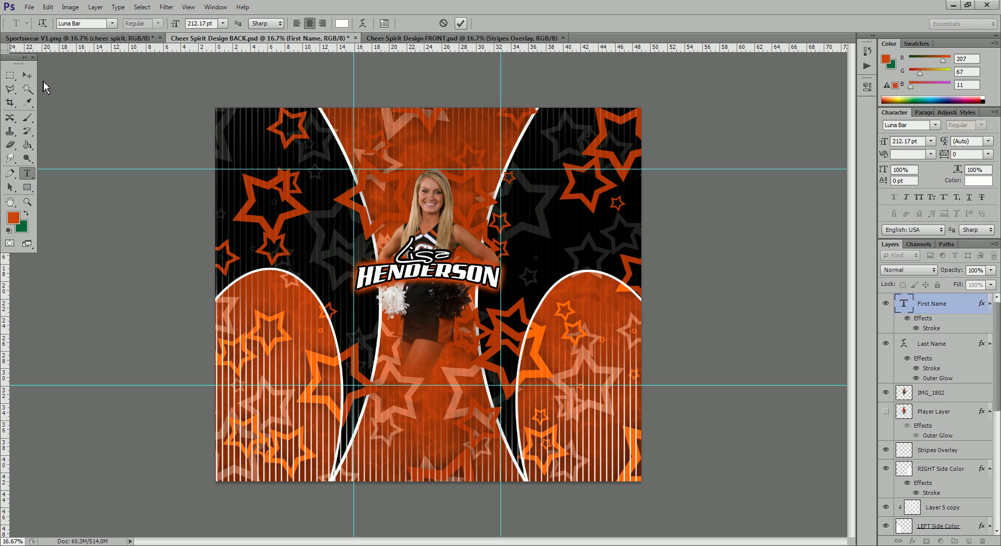
pyautogui.press('v')
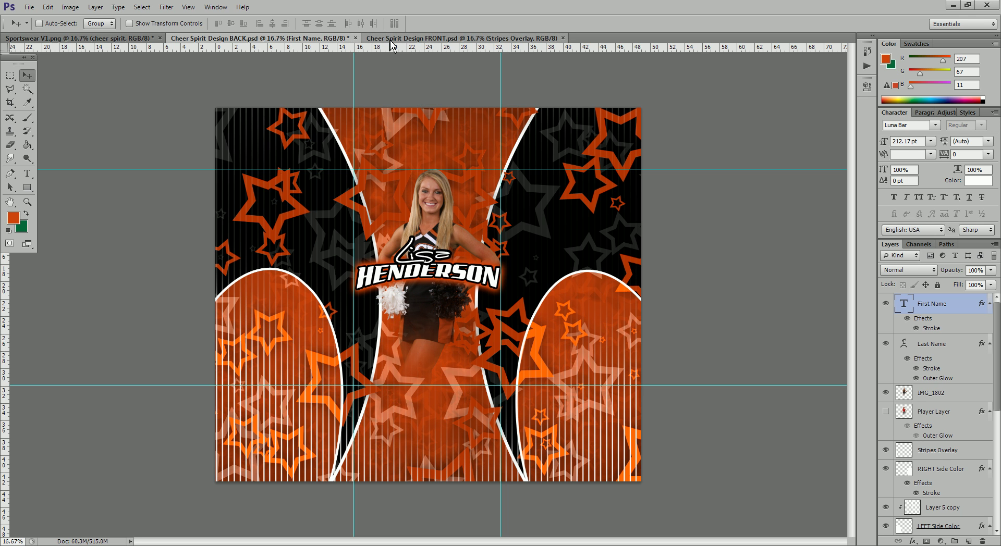
pyautogui.click(412, 39)
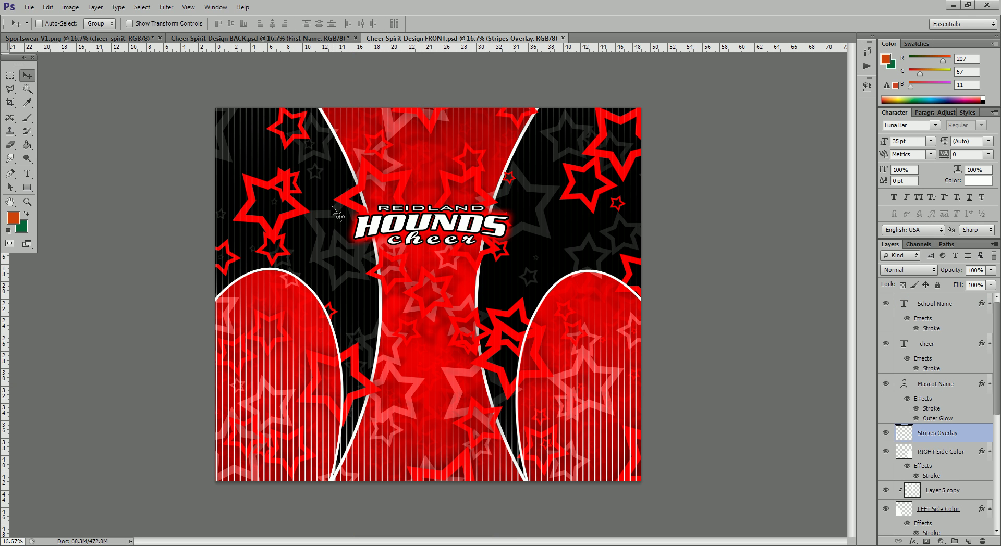
pyautogui.click(320, 39)
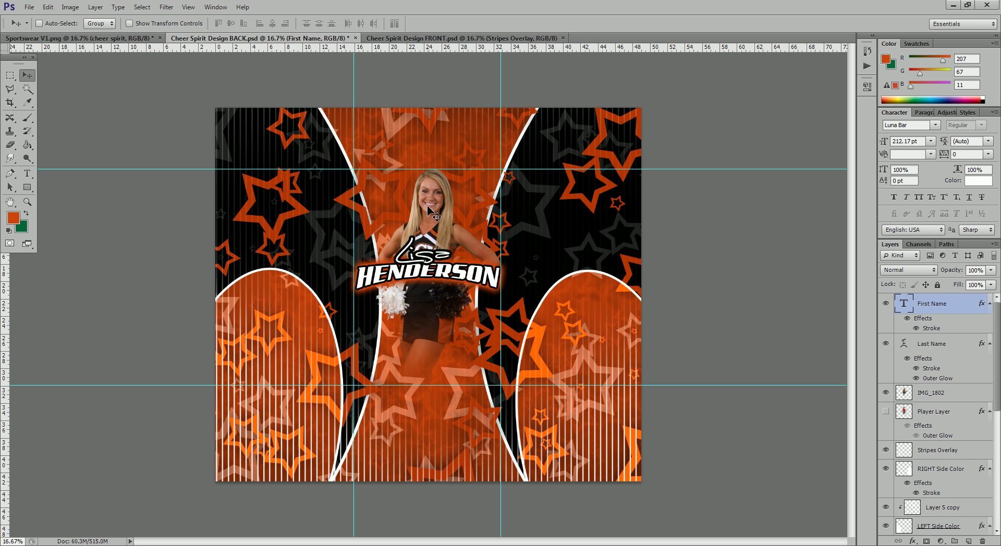
# Save the back design as a JPEG named after the player, then bring up Sportswear V1.png
pyautogui.hotkey('ctrl', 'shift', 's')
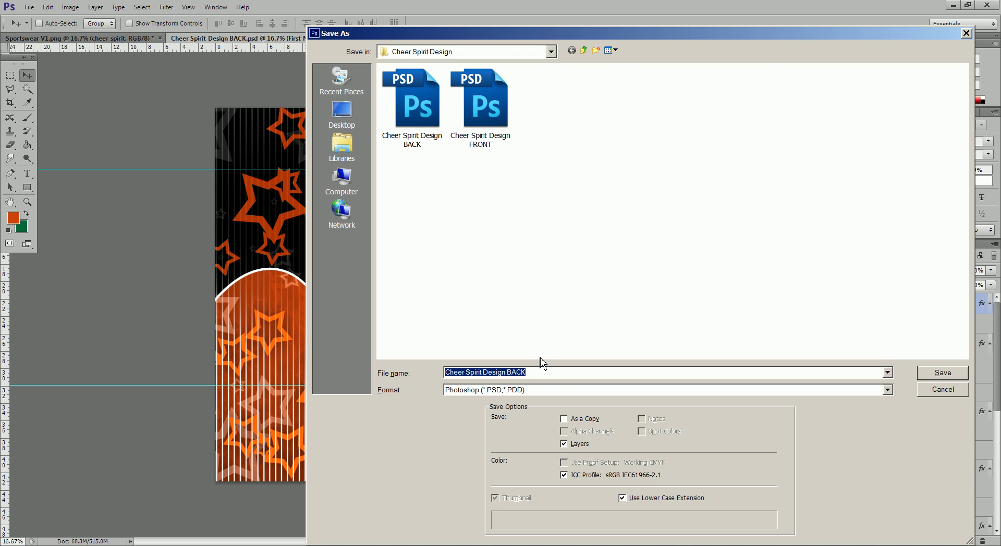
pyautogui.click(552, 372)
pyautogui.moveTo(575, 372); pyautogui.dragTo(442, 372)
pyautogui.write('A')
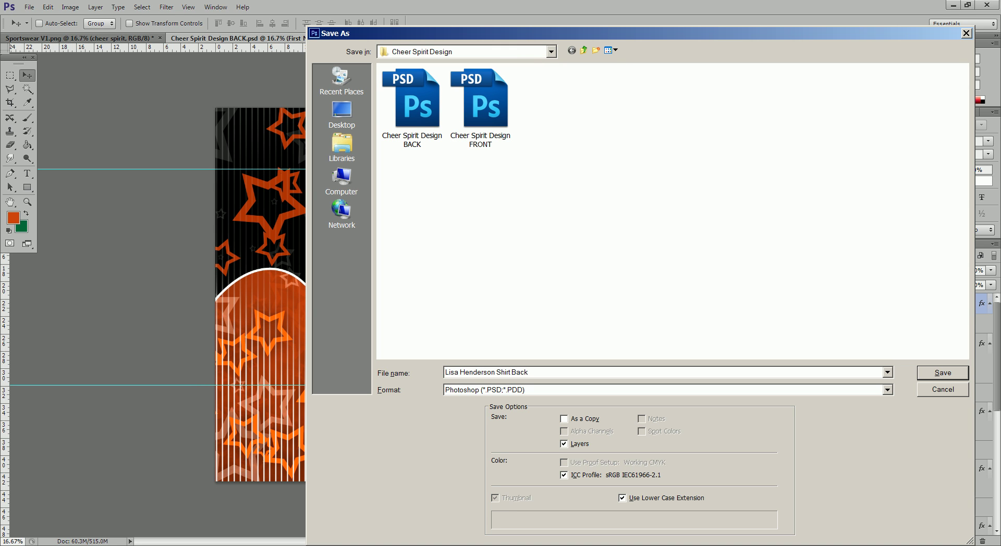
pyautogui.press('Tab')
pyautogui.press('j')
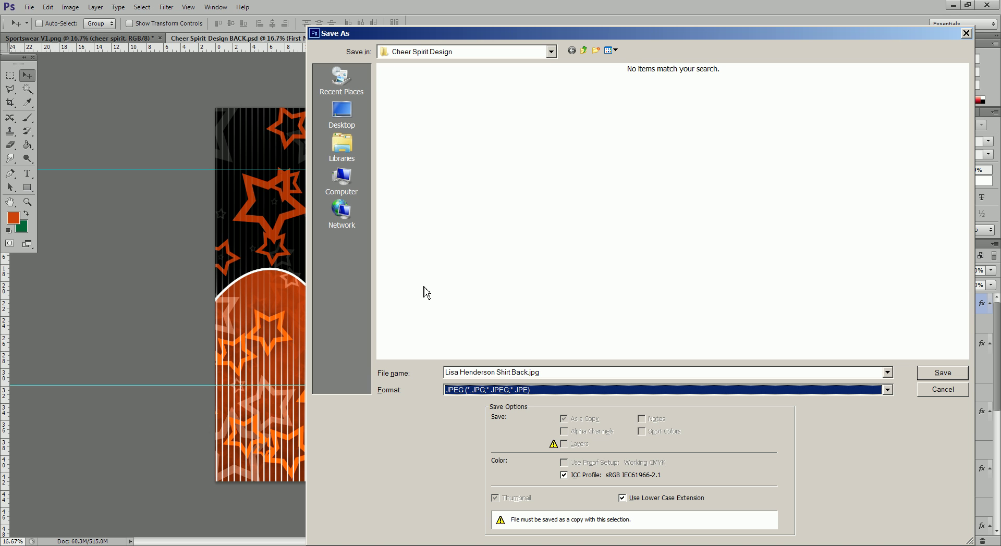
pyautogui.moveTo(559, 41); pyautogui.dragTo(453, 107)
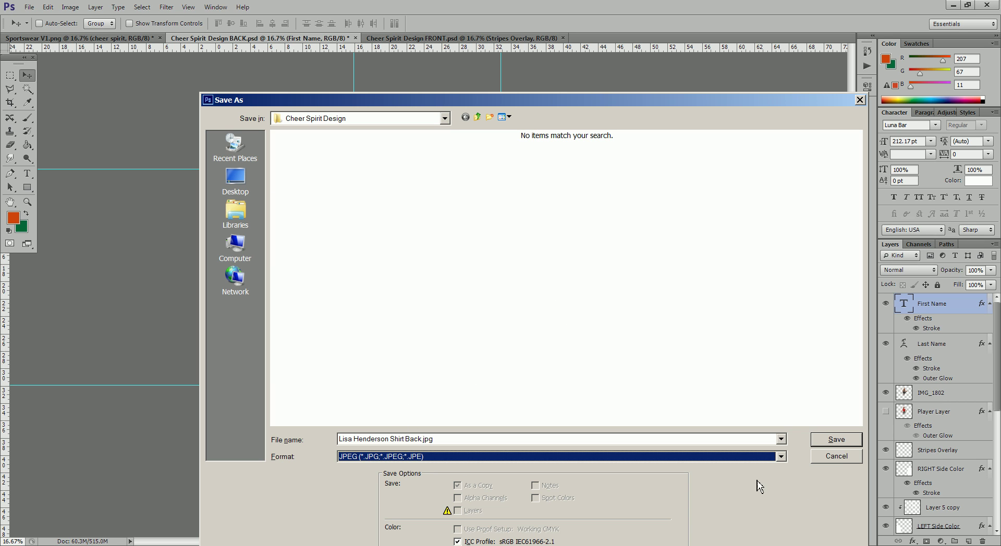
pyautogui.click(837, 458)
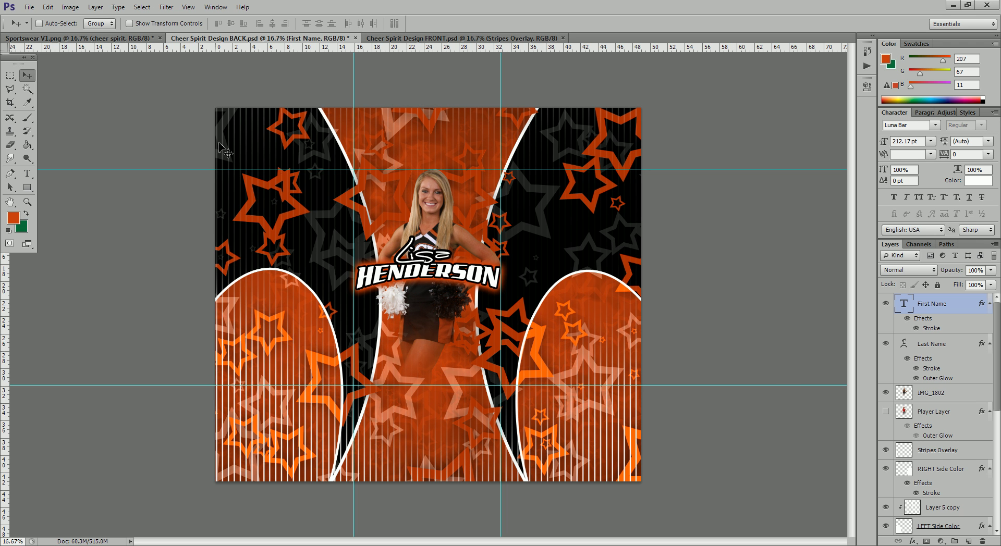
pyautogui.click(86, 42)
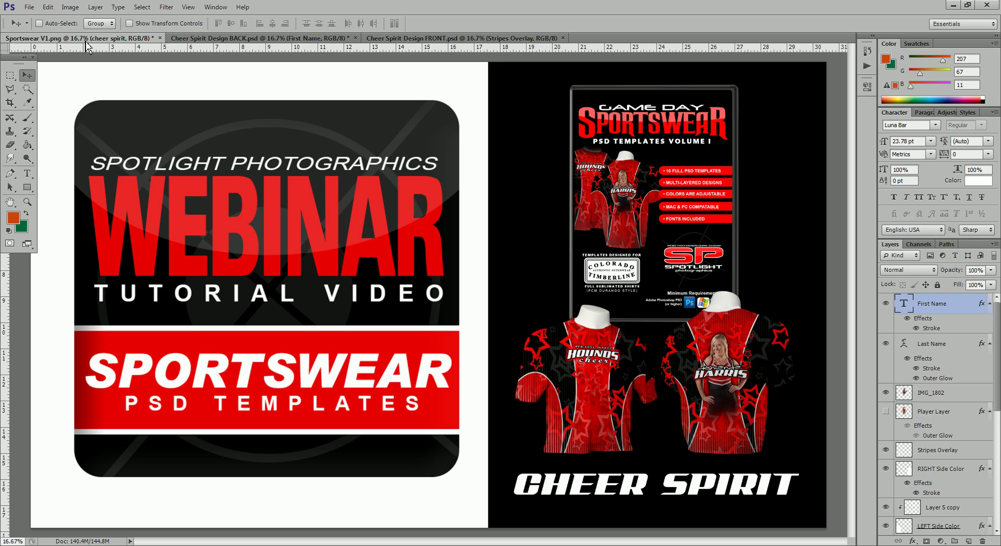